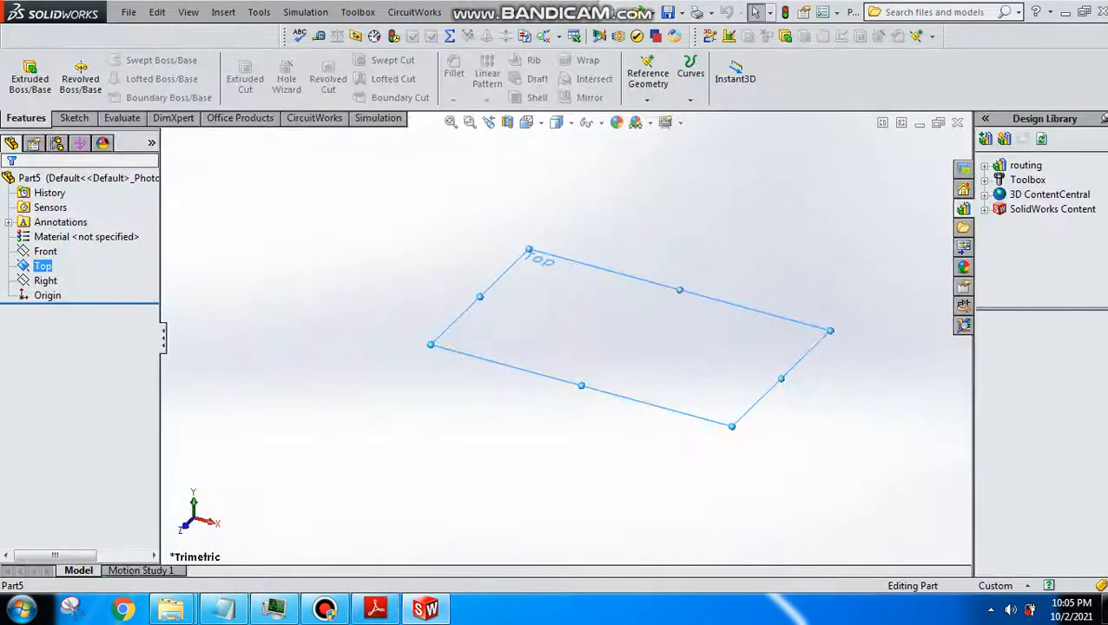
Start a new sketch on the Front plane.
{"action": "left_click", "coordinate": [45, 251], "text": "ctrl"}
{"action": "left_click", "coordinate": [46, 251]}
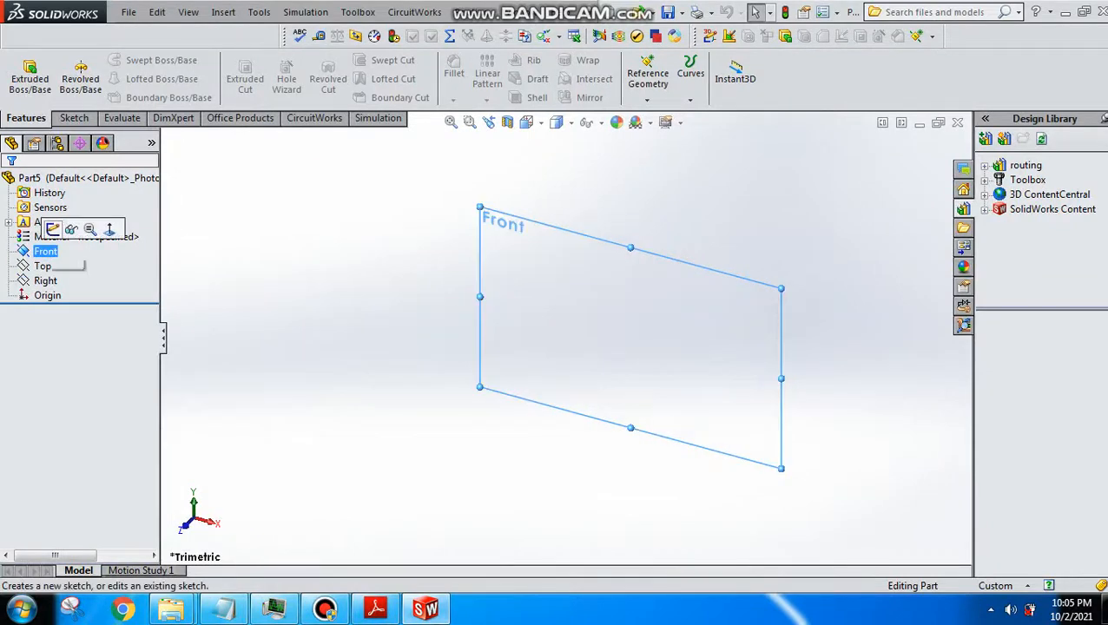
{"action": "left_click", "coordinate": [53, 229]}
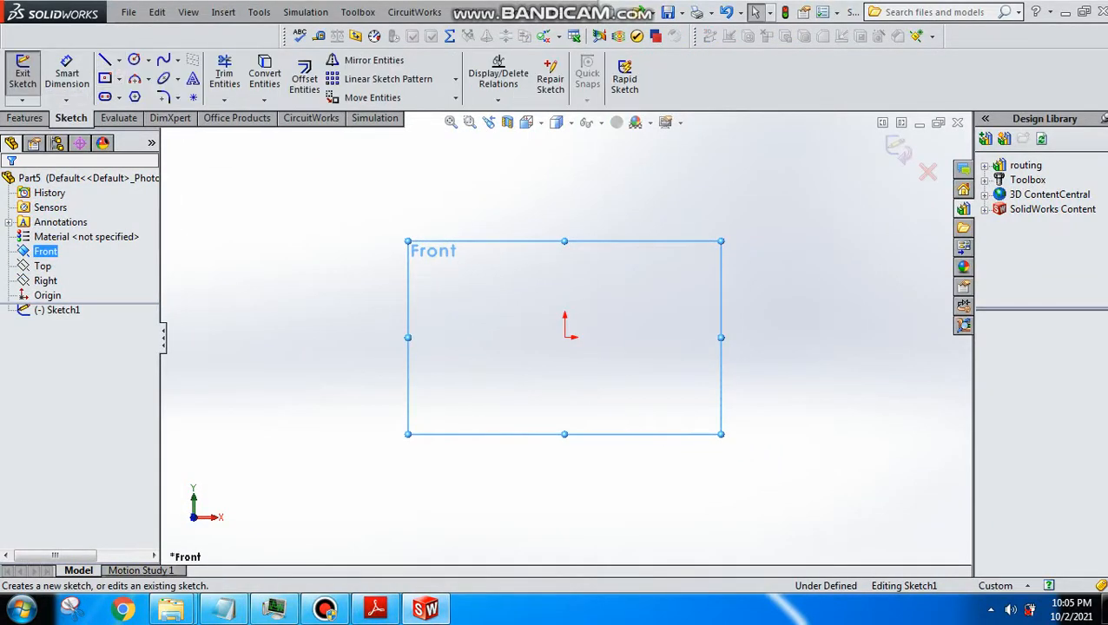
Sketch a vertical construction centerline through the origin, with its lower end about 48 mm below the origin.
{"action": "left_click", "coordinate": [119, 59]}
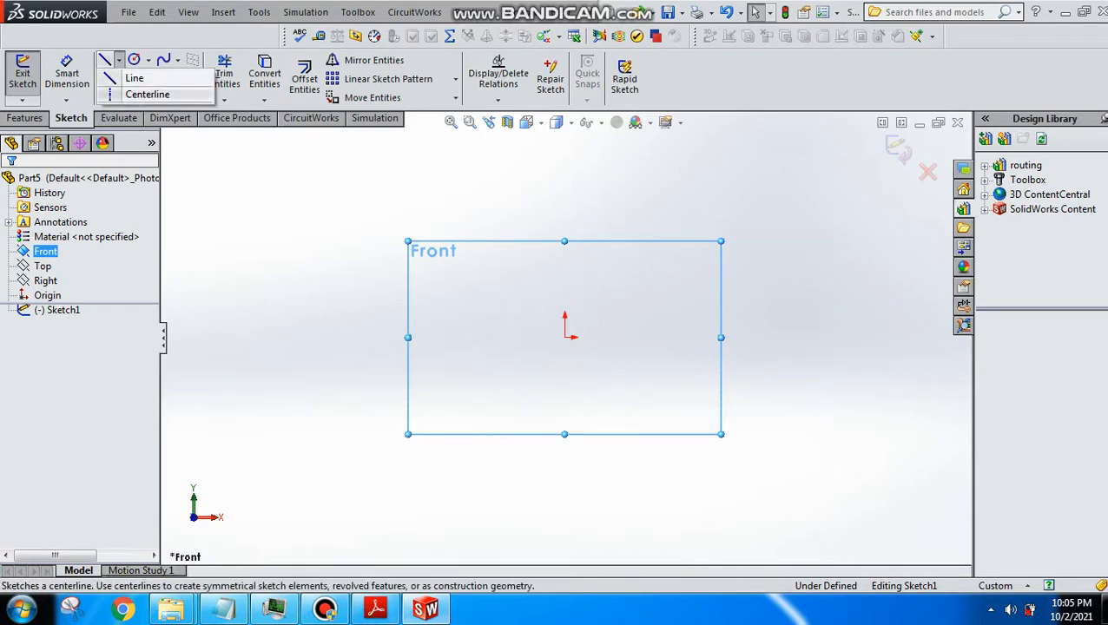
{"action": "left_click", "coordinate": [148, 95]}
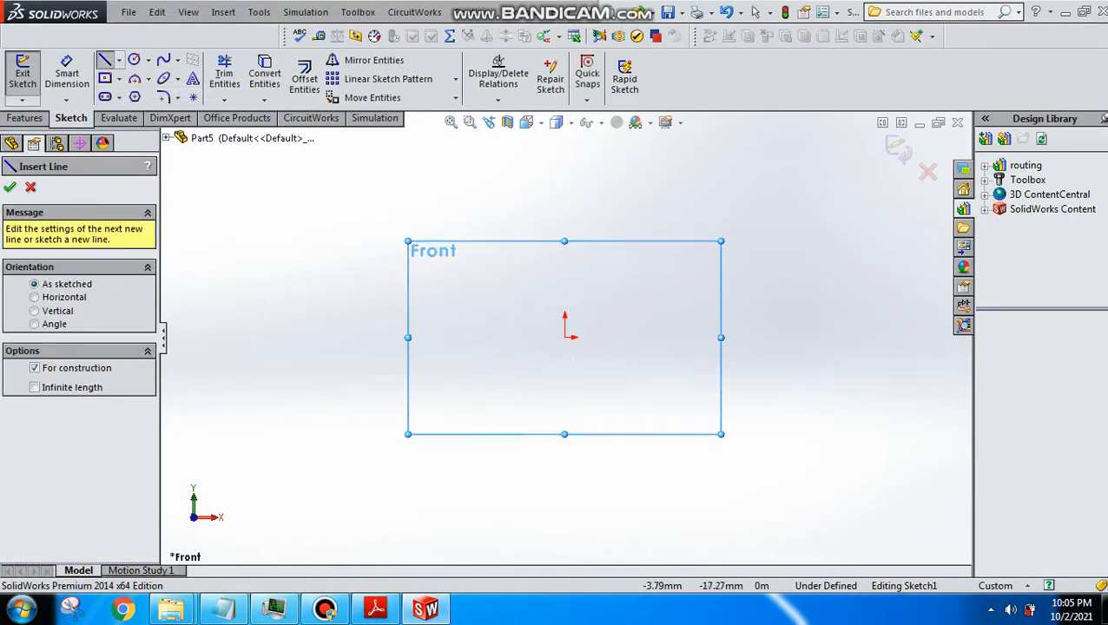
{"action": "left_click", "coordinate": [564, 337]}
{"action": "left_click", "coordinate": [565, 397]}
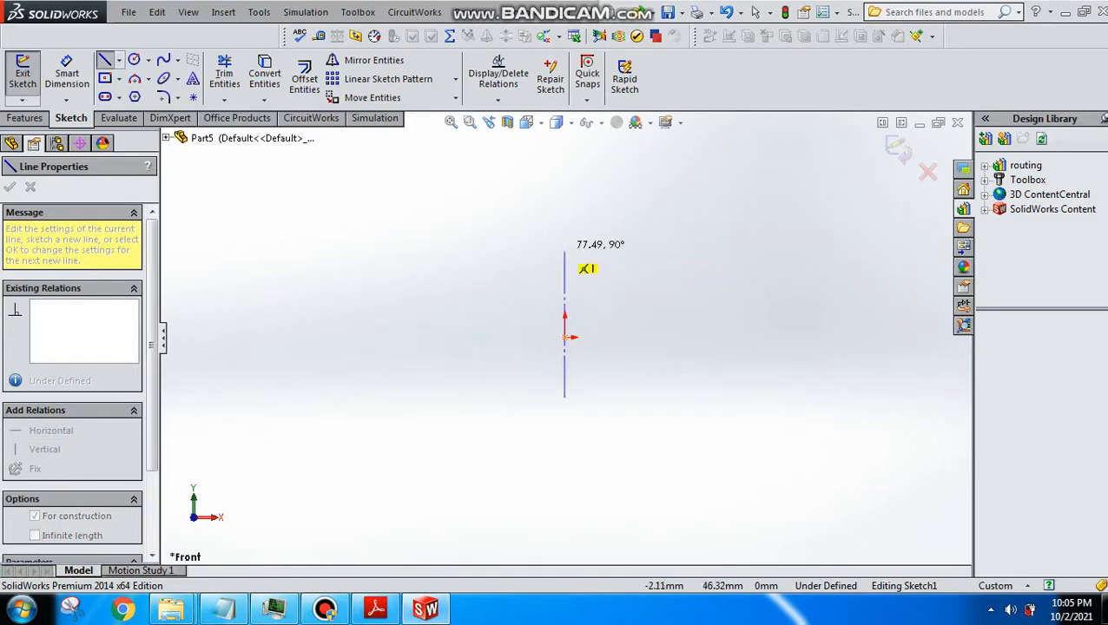
{"action": "left_click", "coordinate": [565, 248]}
{"action": "key", "text": "Escape"}
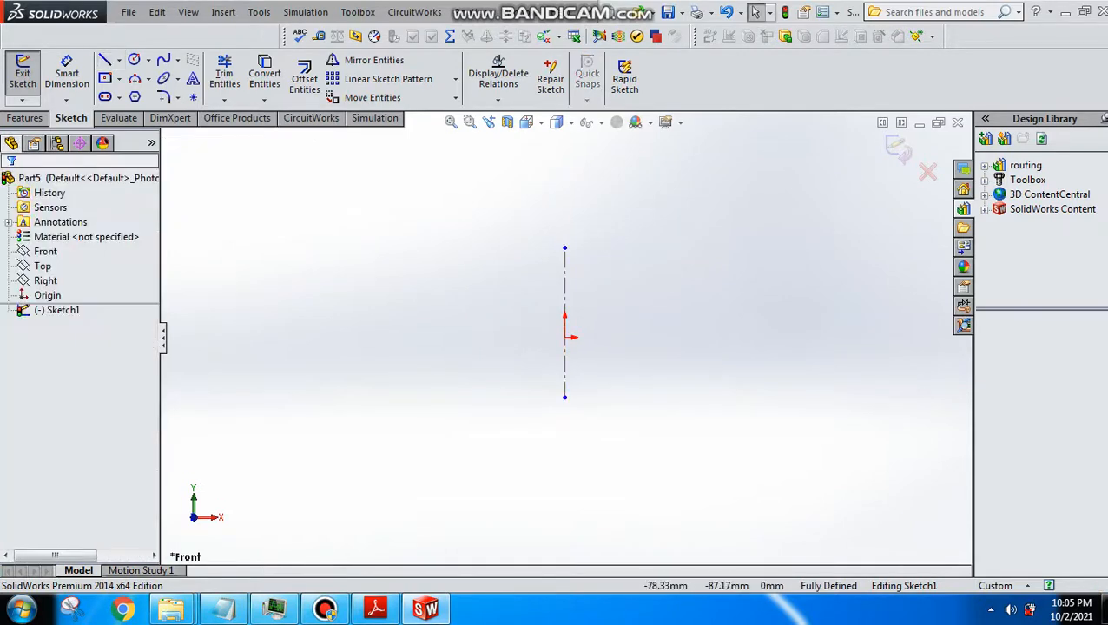
Consult the Exercise 2-6 drawing in Adobe Reader, return to SolidWorks and dimension the centerline's length to 120 mm.
{"action": "key", "text": "alt+Tab"}
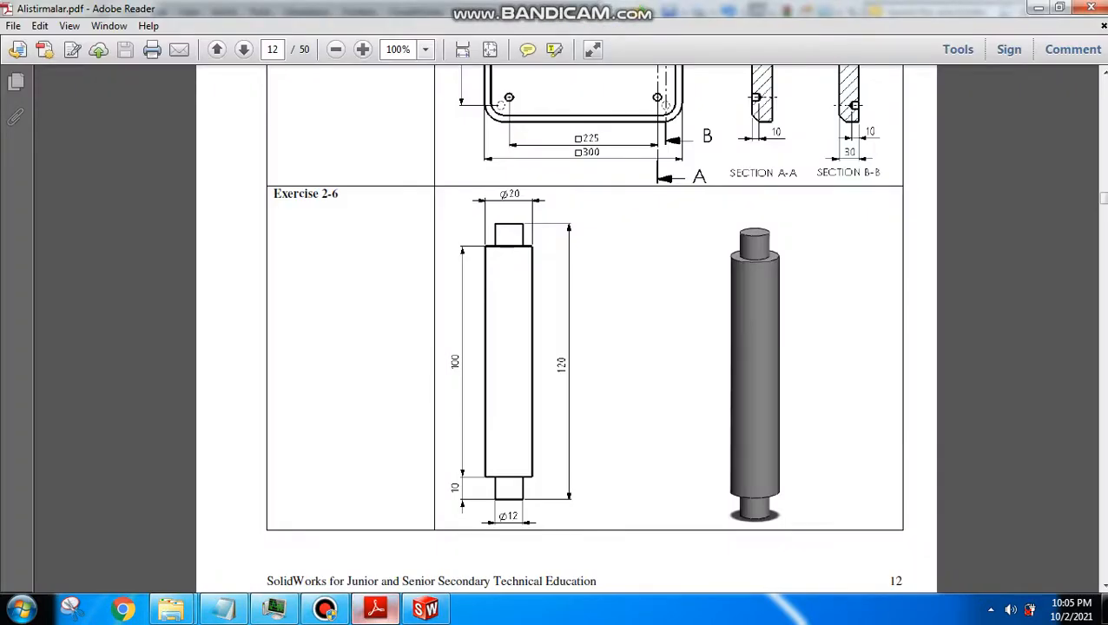
{"action": "key", "text": "alt+Tab"}
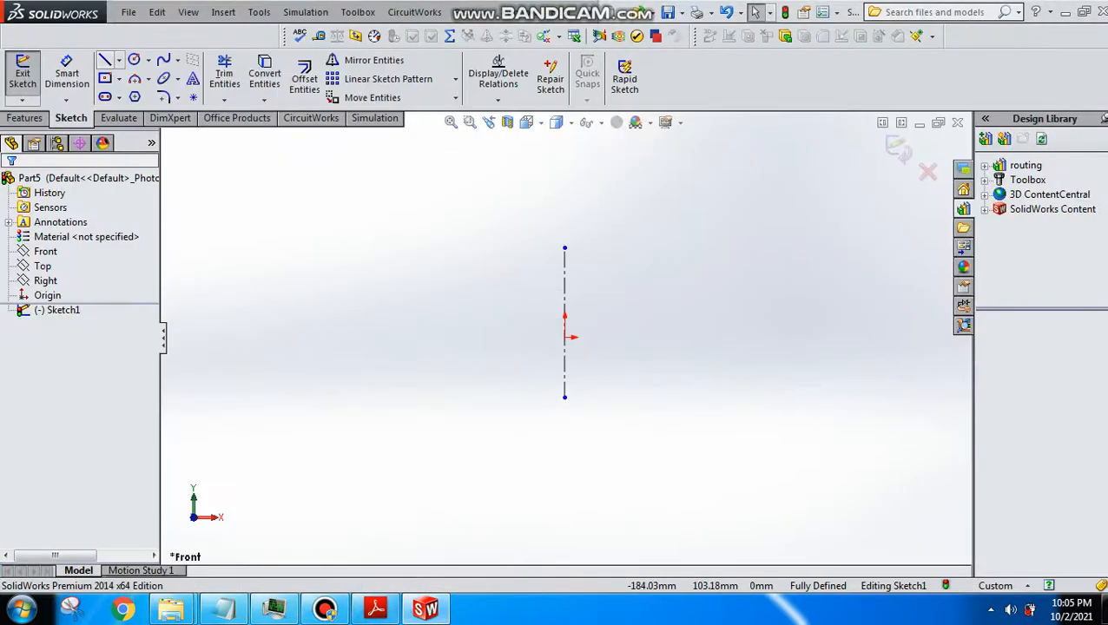
{"action": "left_click", "coordinate": [66, 76]}
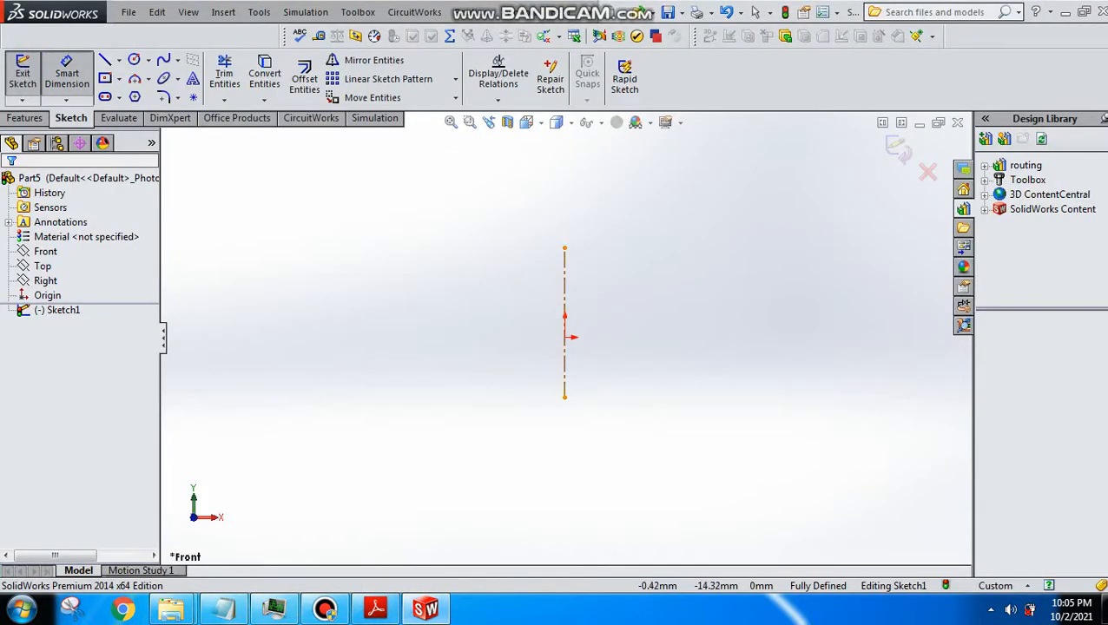
{"action": "left_click", "coordinate": [564, 322]}
{"action": "left_click", "coordinate": [511, 323]}
{"action": "type", "text": "12"}
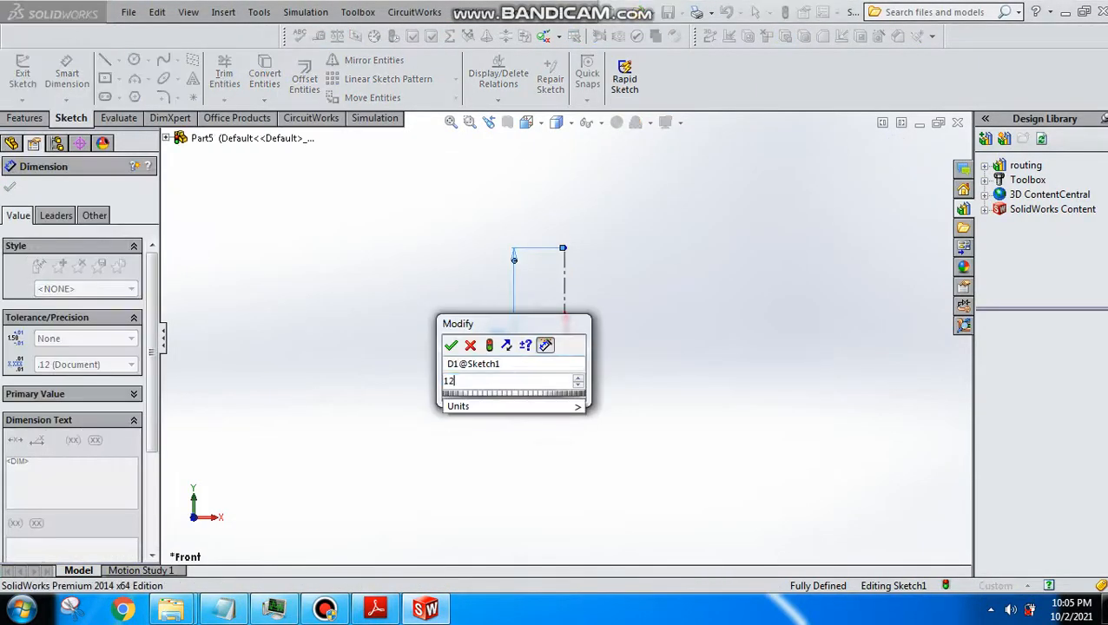
{"action": "type", "text": "0"}
{"action": "key", "text": "Return"}
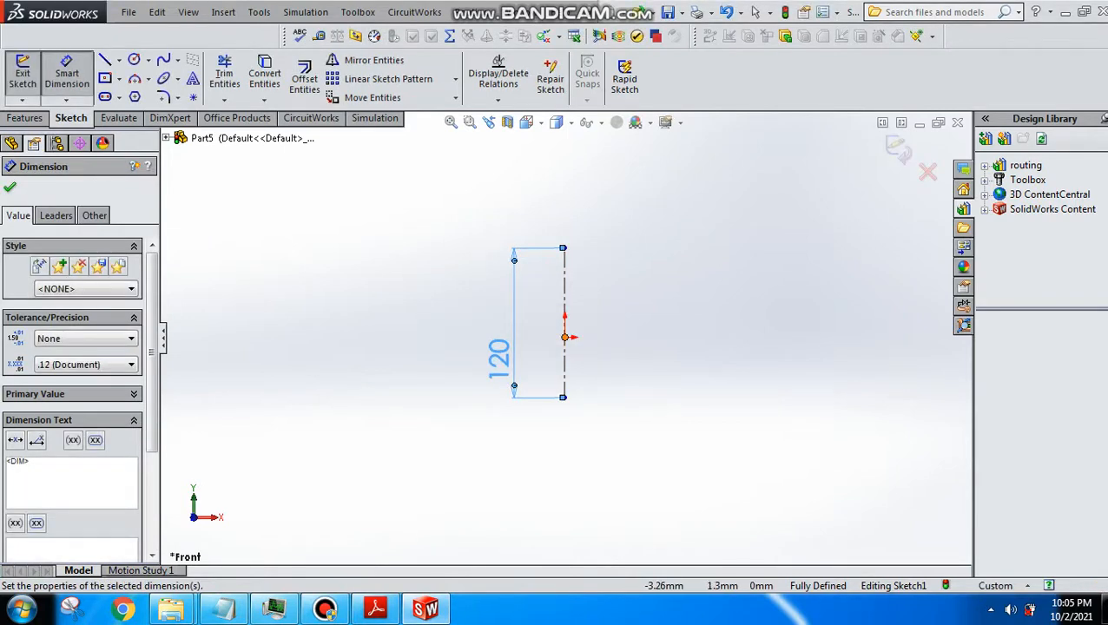
Dimension the vertical distance between the origin and the centerline's lower endpoint to 60 mm.
{"action": "left_click", "coordinate": [562, 336]}
{"action": "left_click", "coordinate": [562, 397]}
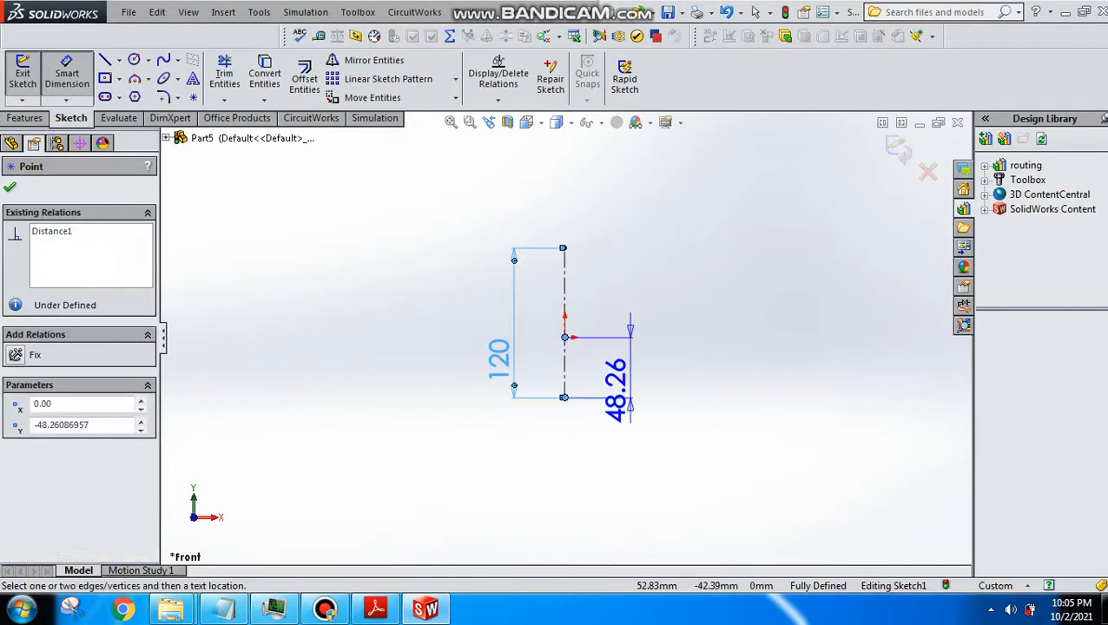
{"action": "left_click", "coordinate": [631, 326]}
{"action": "type", "text": "60"}
{"action": "key", "text": "Return"}
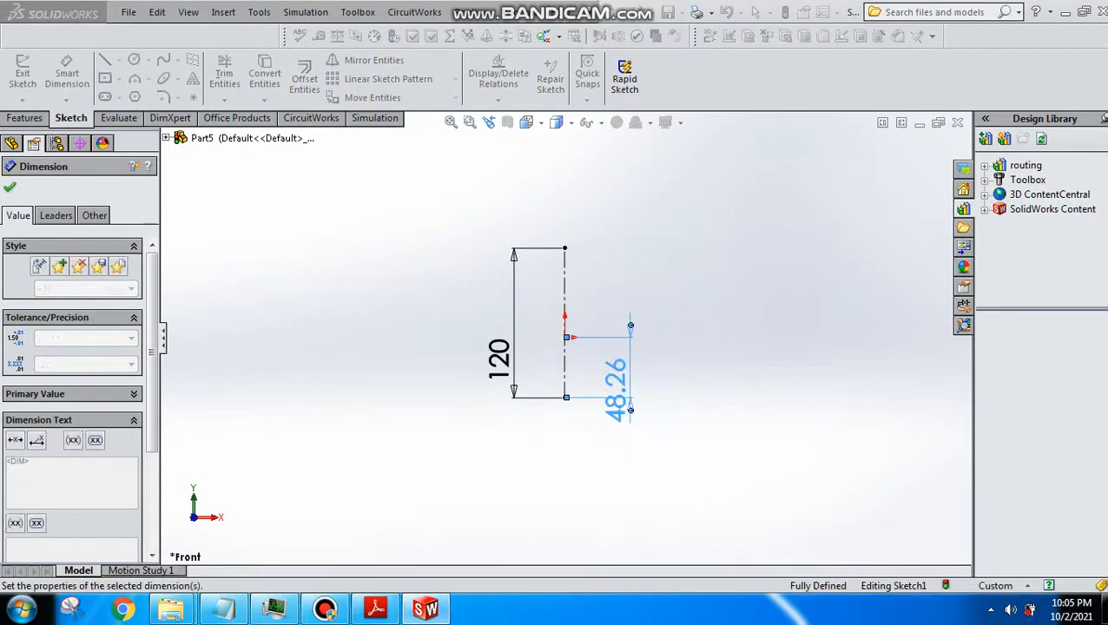
{"action": "left_click", "coordinate": [756, 11]}
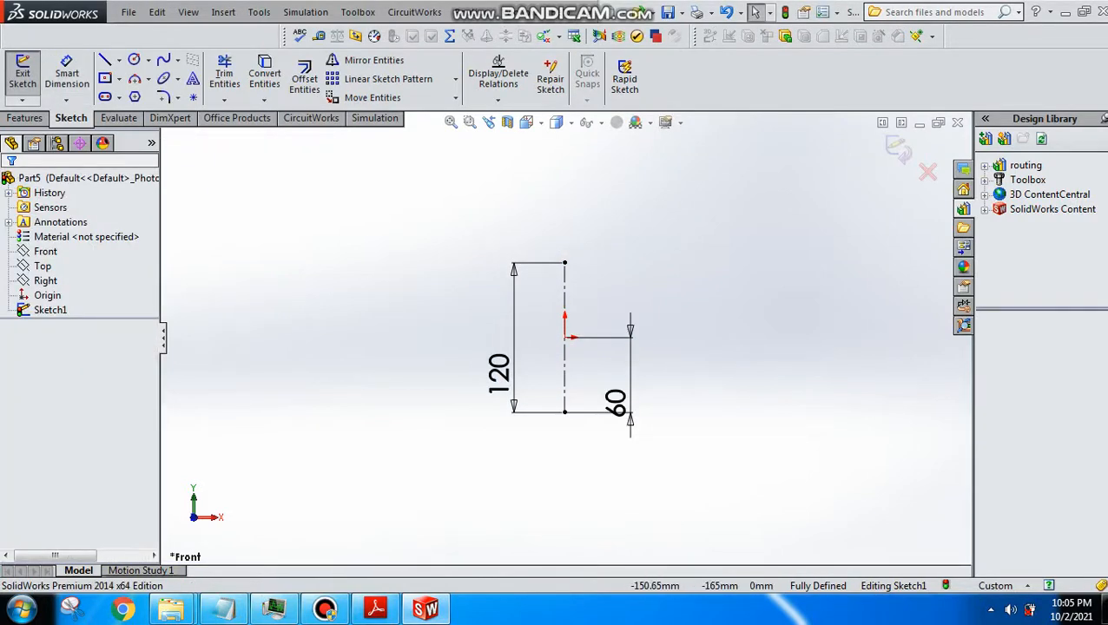
Examine the Exercise 2-6 shaft drawing in Adobe Reader for its stepped profile and dimensions, and return to SolidWorks.
{"action": "key", "text": "alt+Tab"}
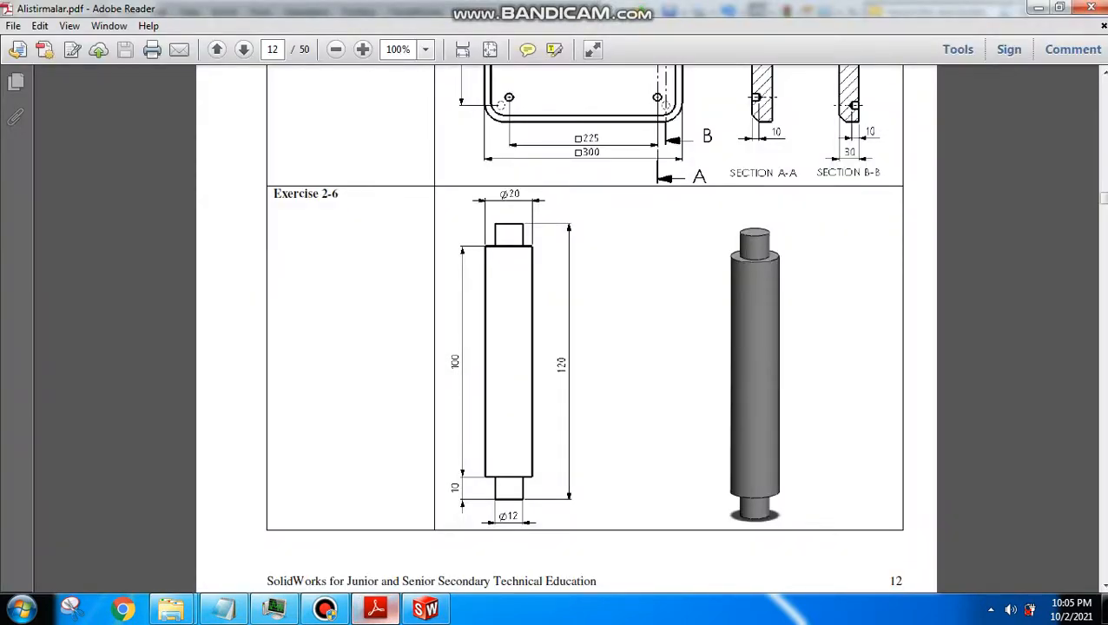
{"action": "key", "text": "alt+Tab"}
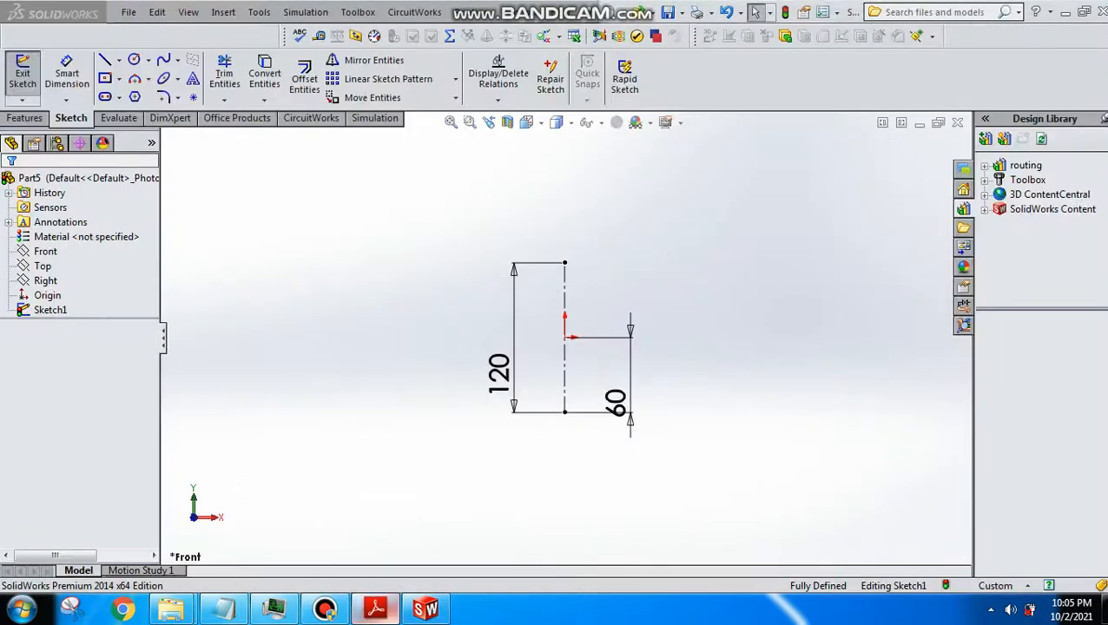
{"action": "key", "text": "alt+Tab"}
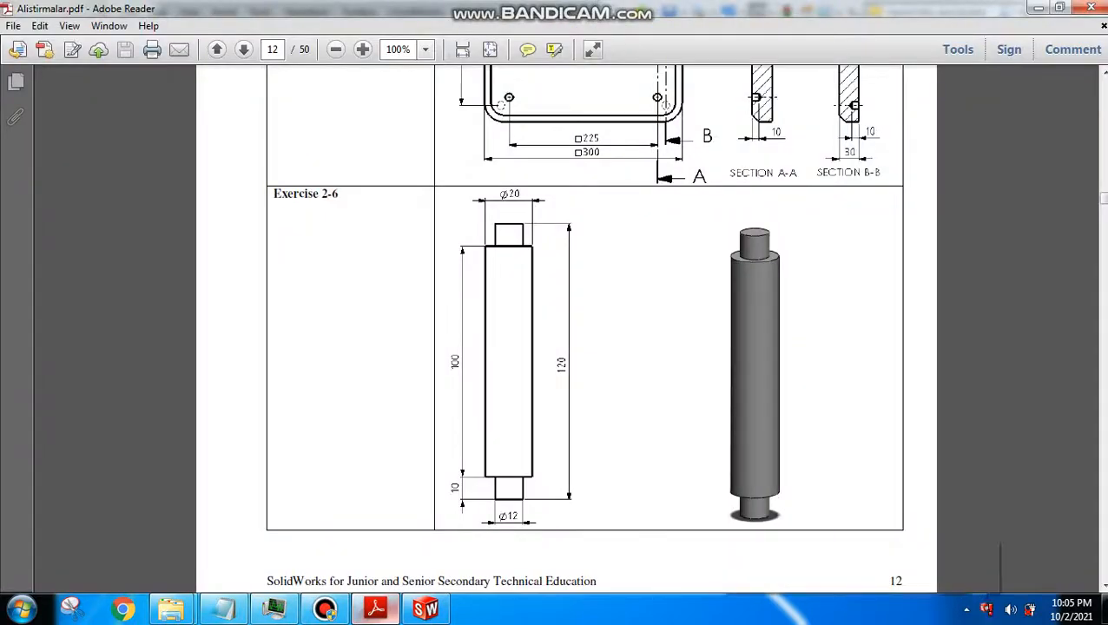
{"action": "key", "text": "alt+Tab"}
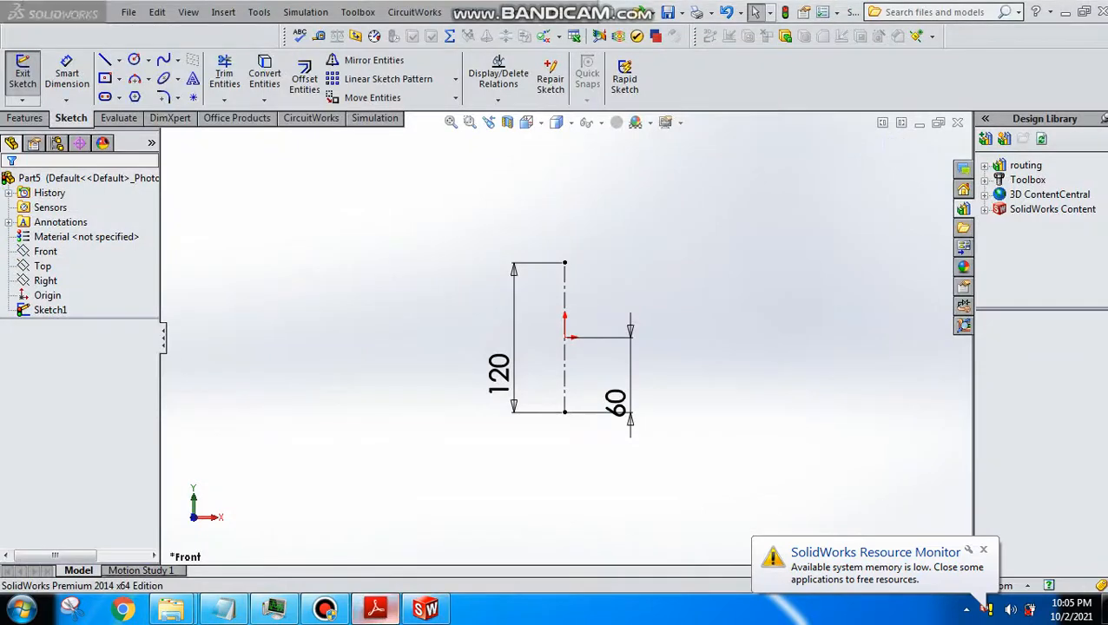
{"action": "key", "text": "alt+Tab"}
{"action": "key", "text": "alt+Tab"}
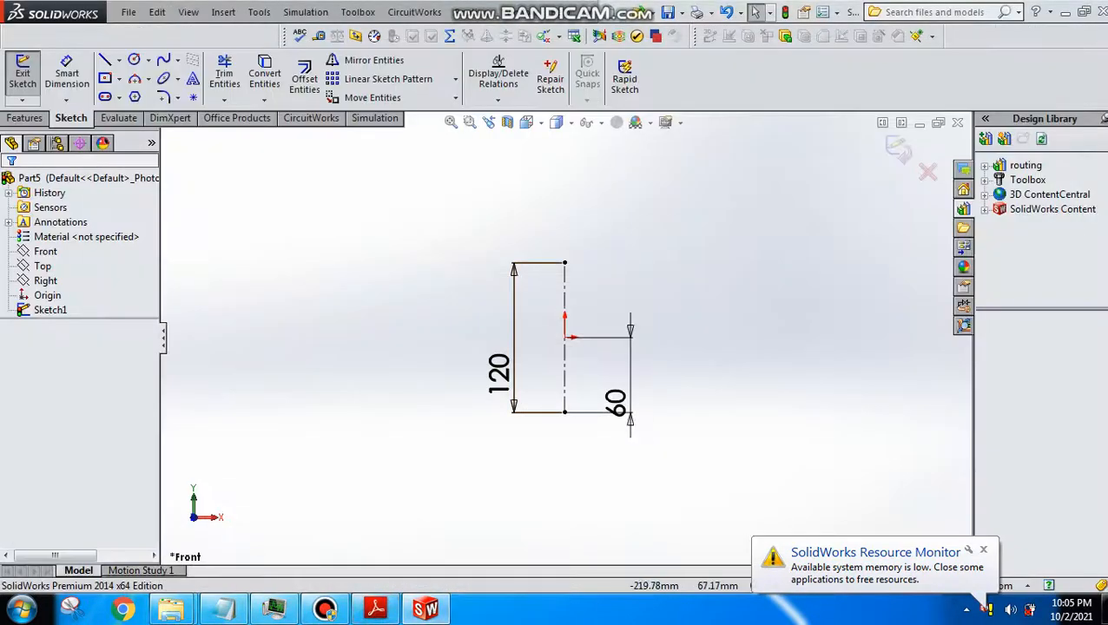
Sketch a stepped half-profile joining the centerline's endpoints, about 16 mm wide at the upper end and 36.5 mm wide in the middle.
{"action": "left_click", "coordinate": [105, 60]}
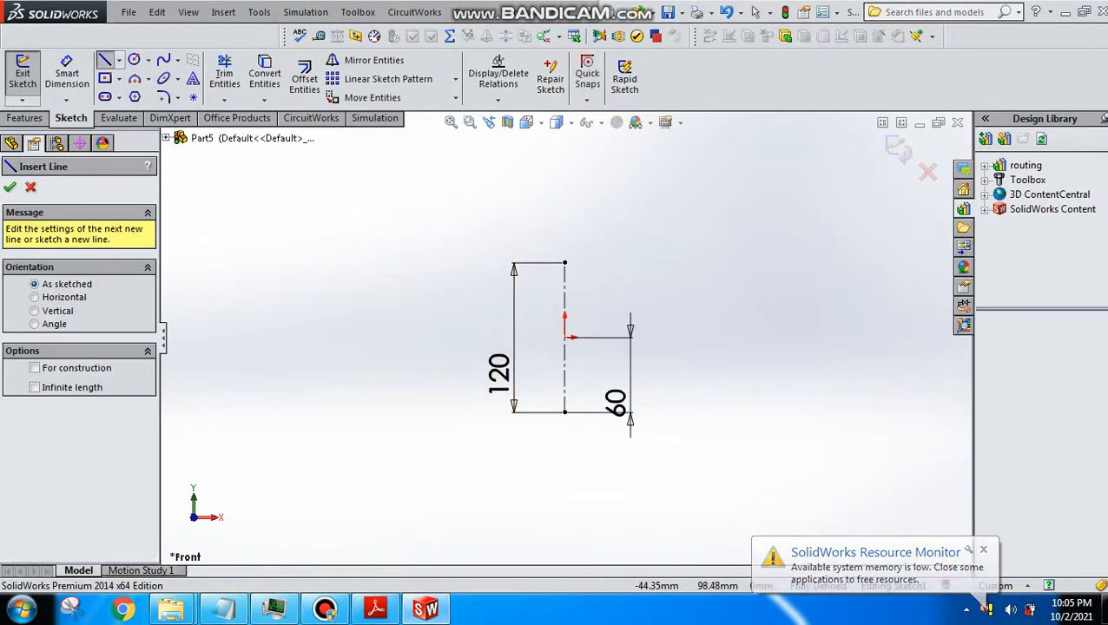
{"action": "scroll", "coordinate": [599, 282], "scroll_direction": "down", "scroll_amount": 3}
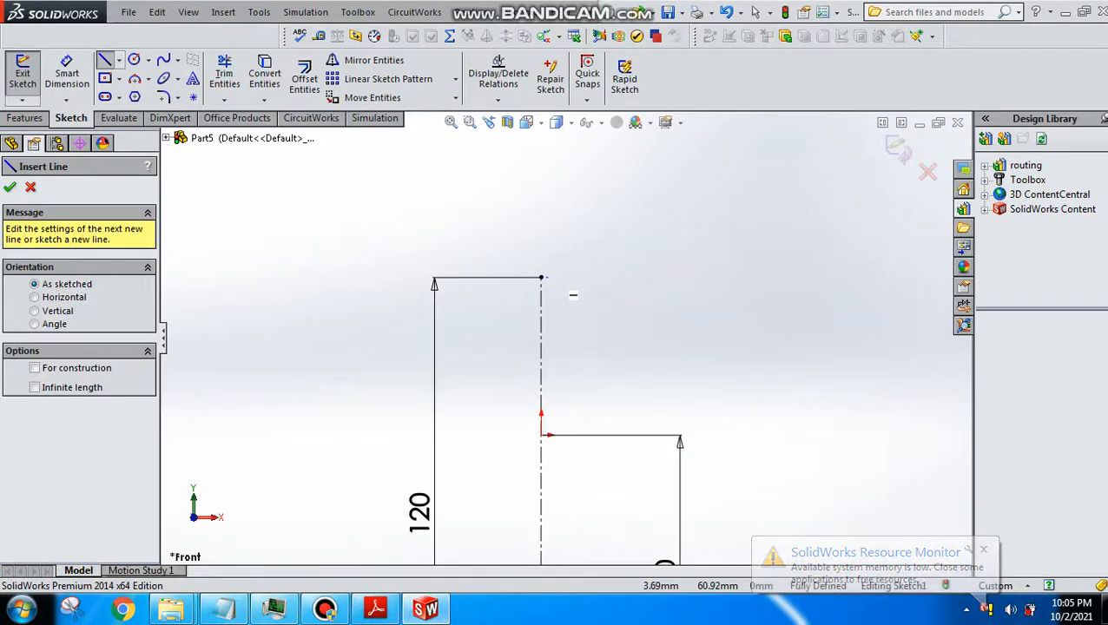
{"action": "left_click", "coordinate": [541, 277]}
{"action": "left_click", "coordinate": [584, 277]}
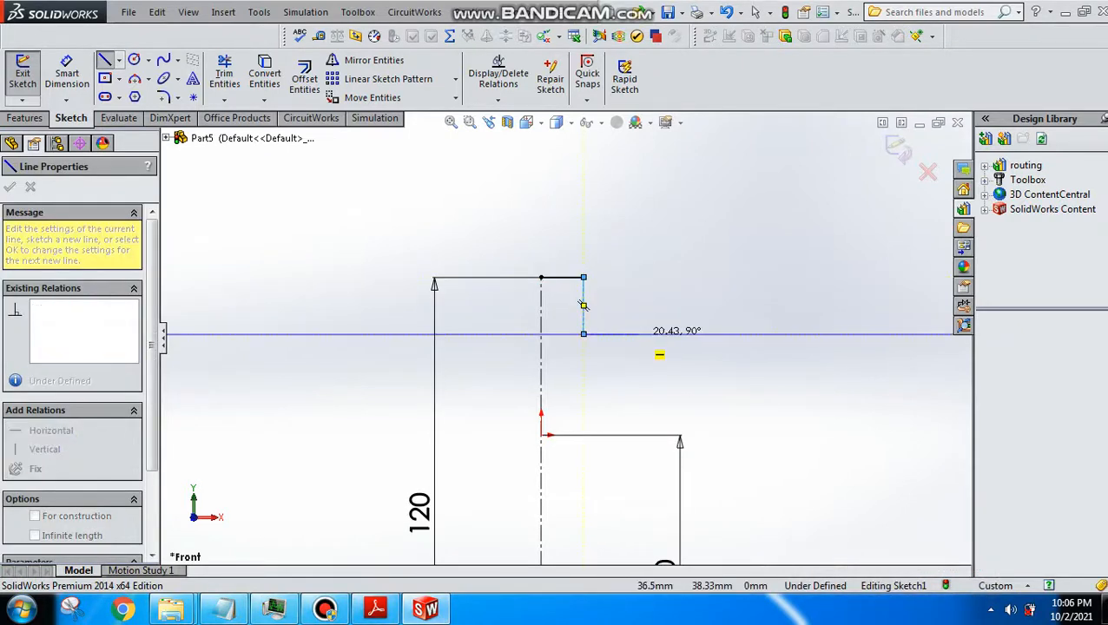
{"action": "left_click", "coordinate": [583, 333]}
{"action": "scroll", "coordinate": [611, 333], "scroll_direction": "up", "scroll_amount": 3}
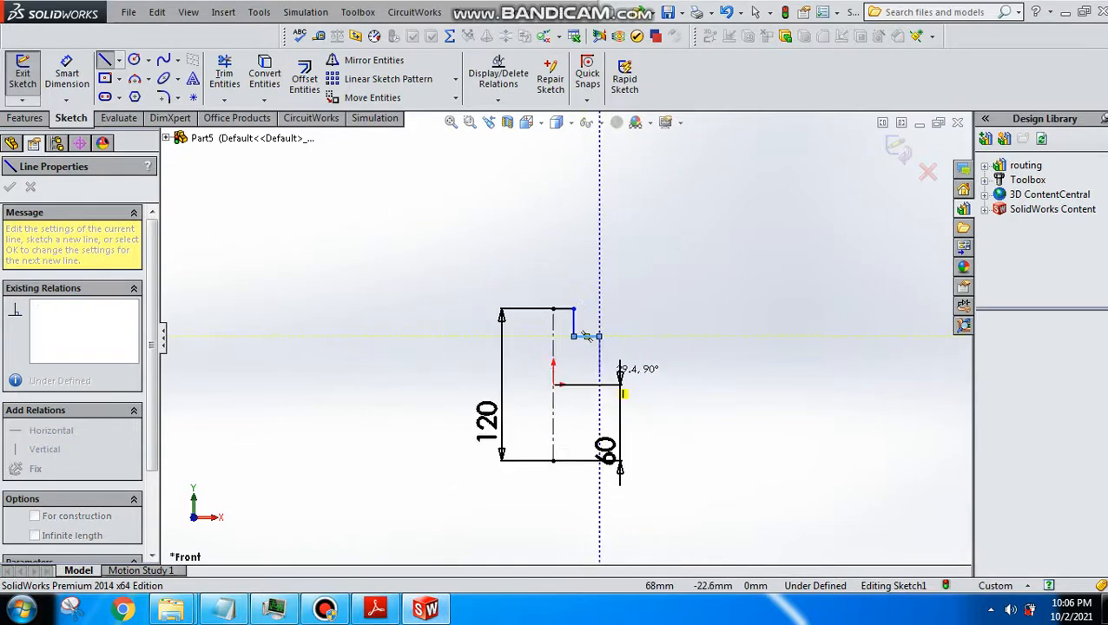
{"action": "left_click", "coordinate": [598, 336]}
{"action": "left_click", "coordinate": [599, 444]}
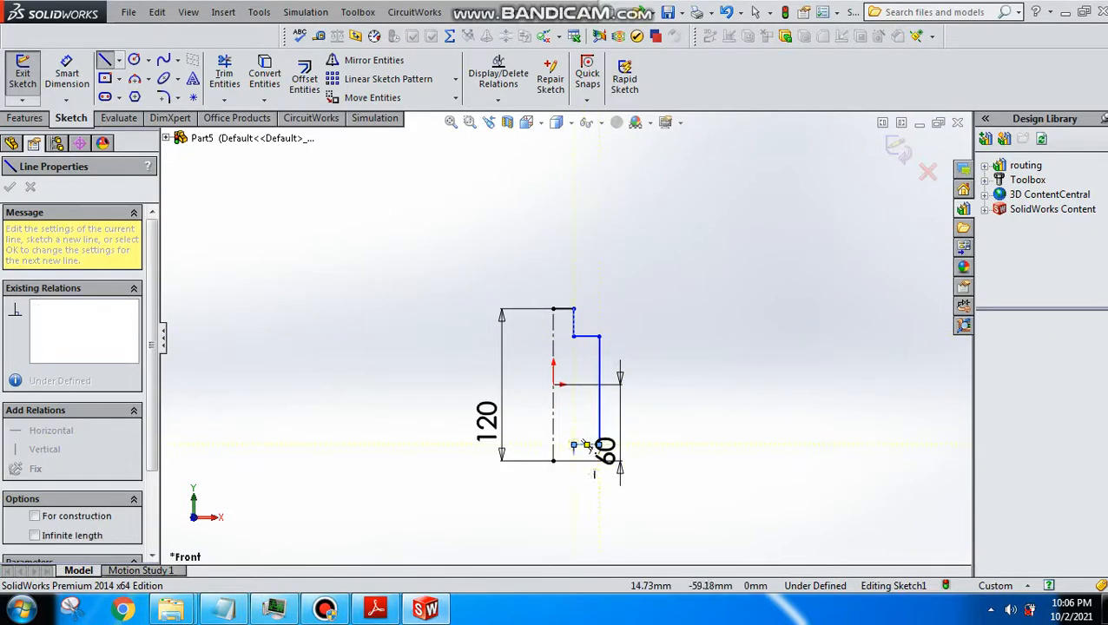
{"action": "left_click", "coordinate": [573, 444]}
{"action": "left_click", "coordinate": [573, 461]}
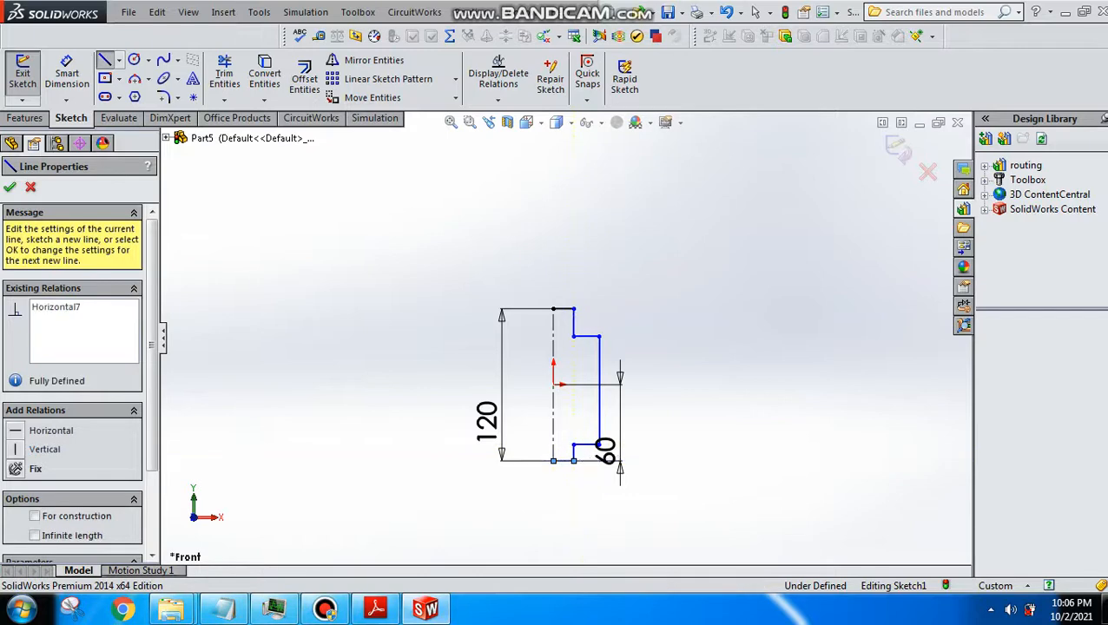
{"action": "key", "text": "Escape"}
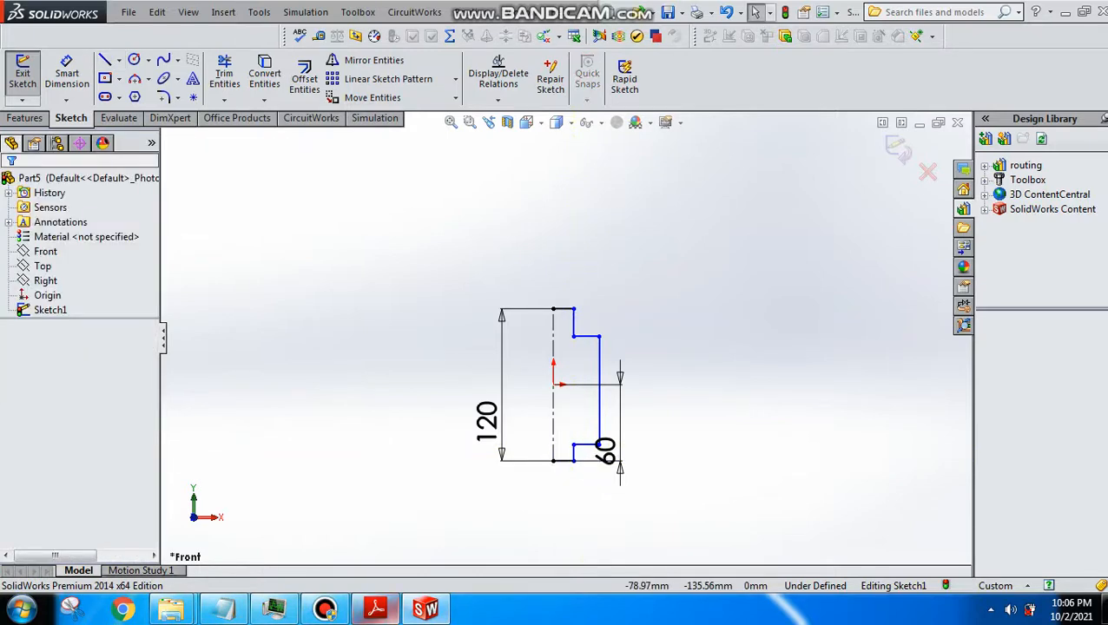
Check the shaft diameters in the PDF drawing and dimension the profile's top horizontal line to 6 mm.
{"action": "left_click", "coordinate": [375, 608]}
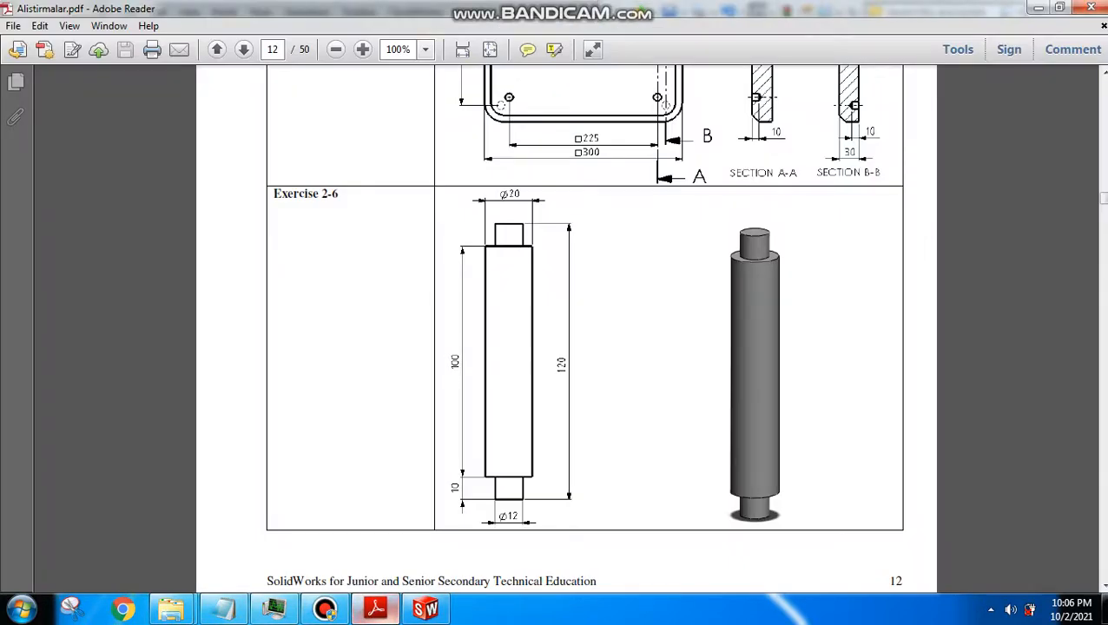
{"action": "left_click", "coordinate": [375, 608]}
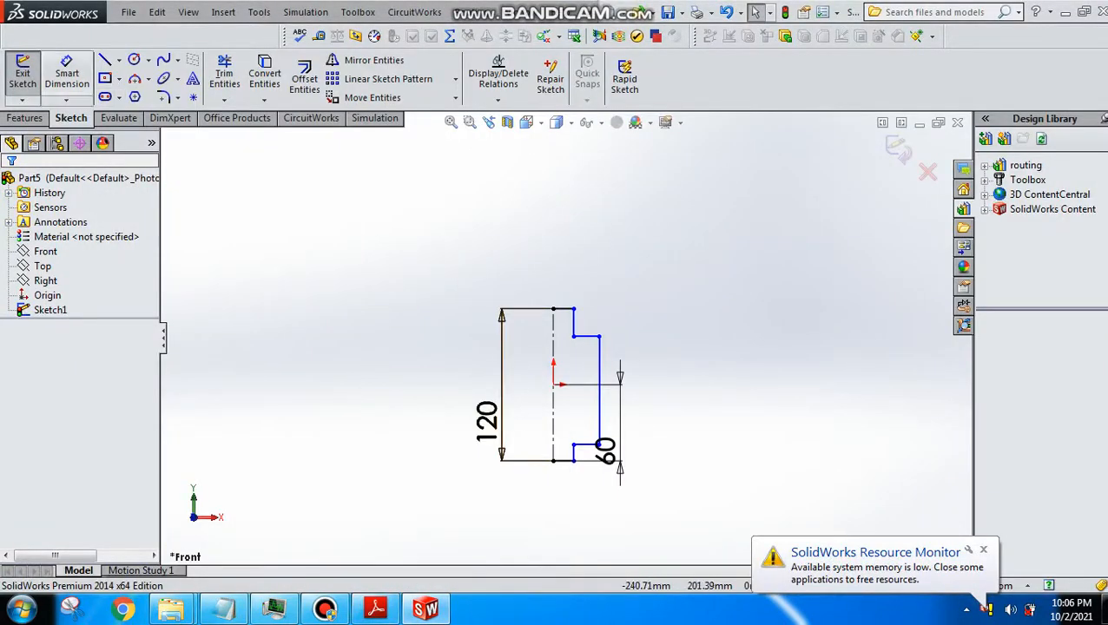
{"action": "left_click", "coordinate": [67, 73]}
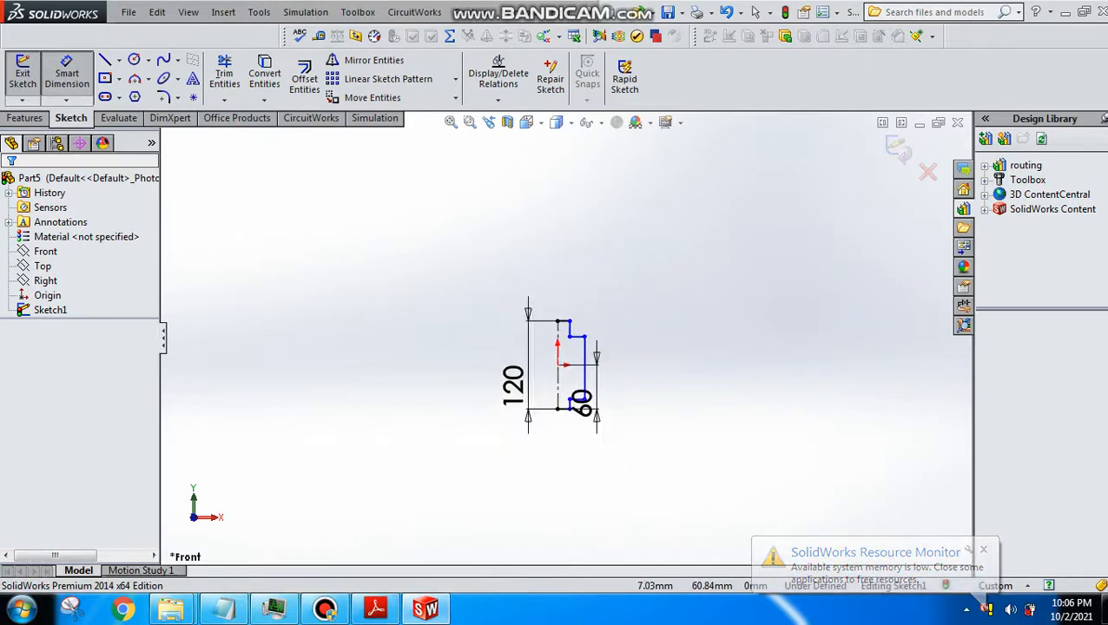
{"action": "scroll", "coordinate": [558, 253], "scroll_direction": "down", "scroll_amount": 4}
{"action": "left_click", "coordinate": [568, 371]}
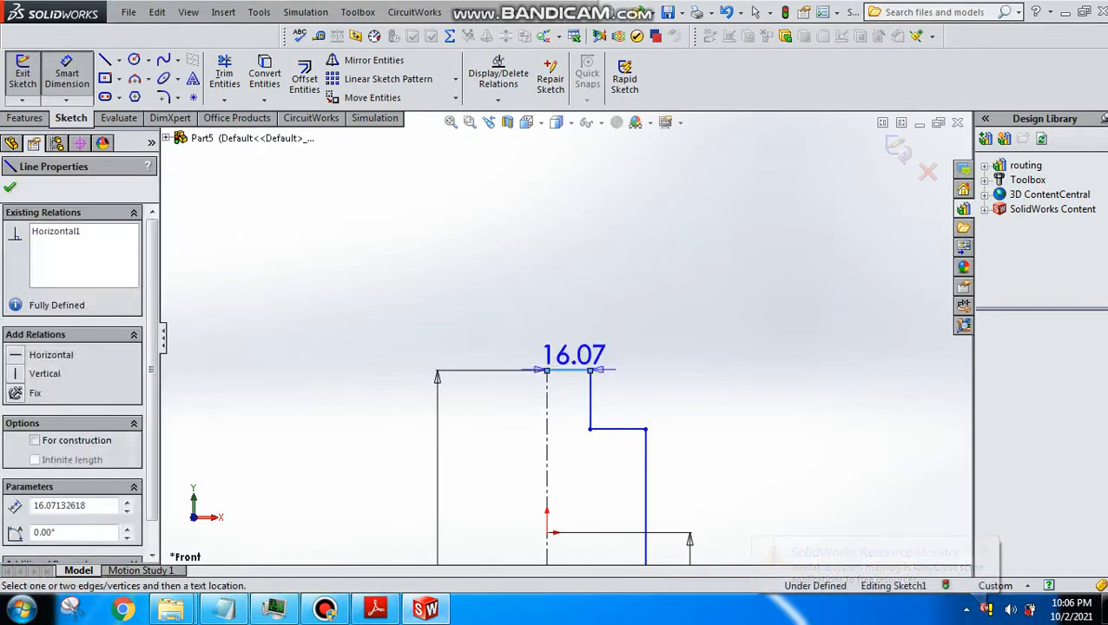
{"action": "left_click", "coordinate": [571, 352]}
{"action": "type", "text": "6"}
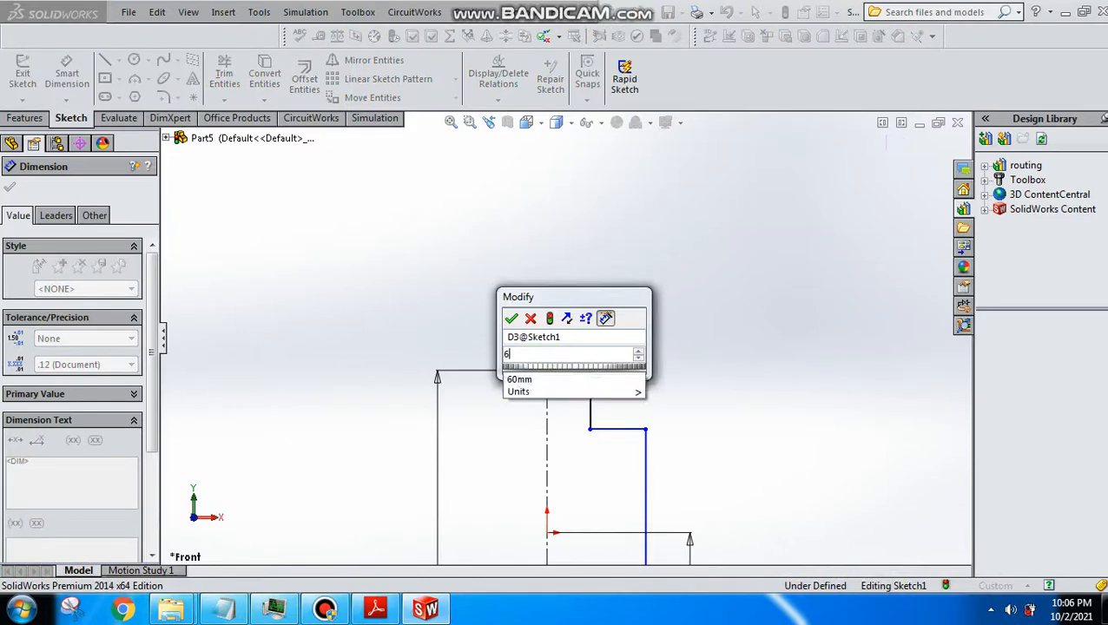
{"action": "key", "text": "Return"}
{"action": "scroll", "coordinate": [568, 336], "scroll_direction": "up", "scroll_amount": 4}
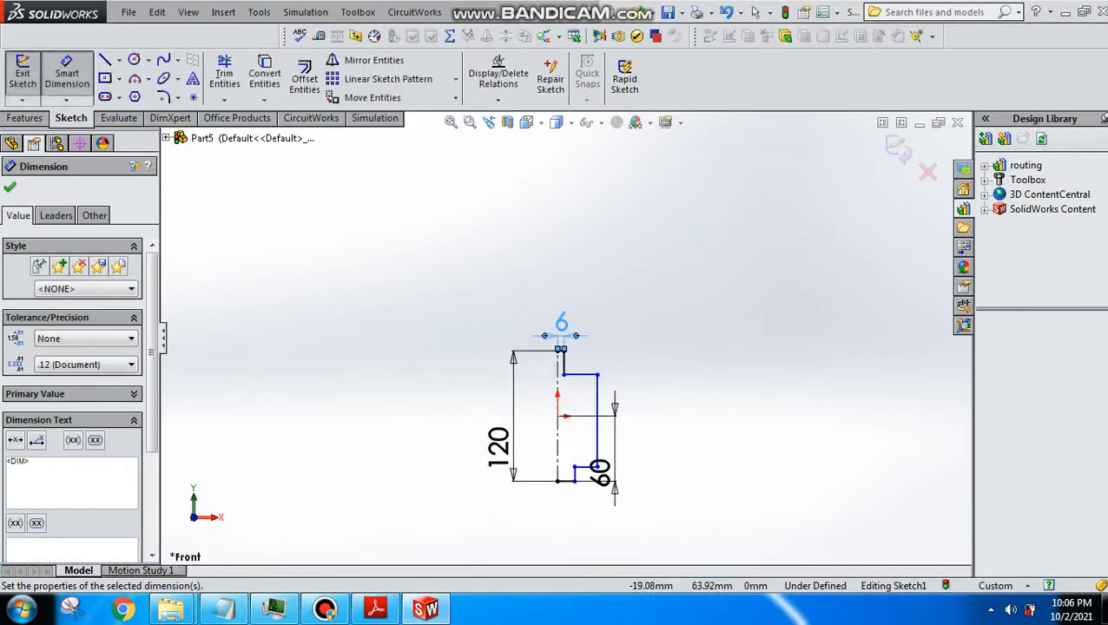
Check the shaft diameters in the PDF drawing and dimension the middle vertical line across the centerline as a 10 mm diameter.
{"action": "left_click", "coordinate": [375, 608]}
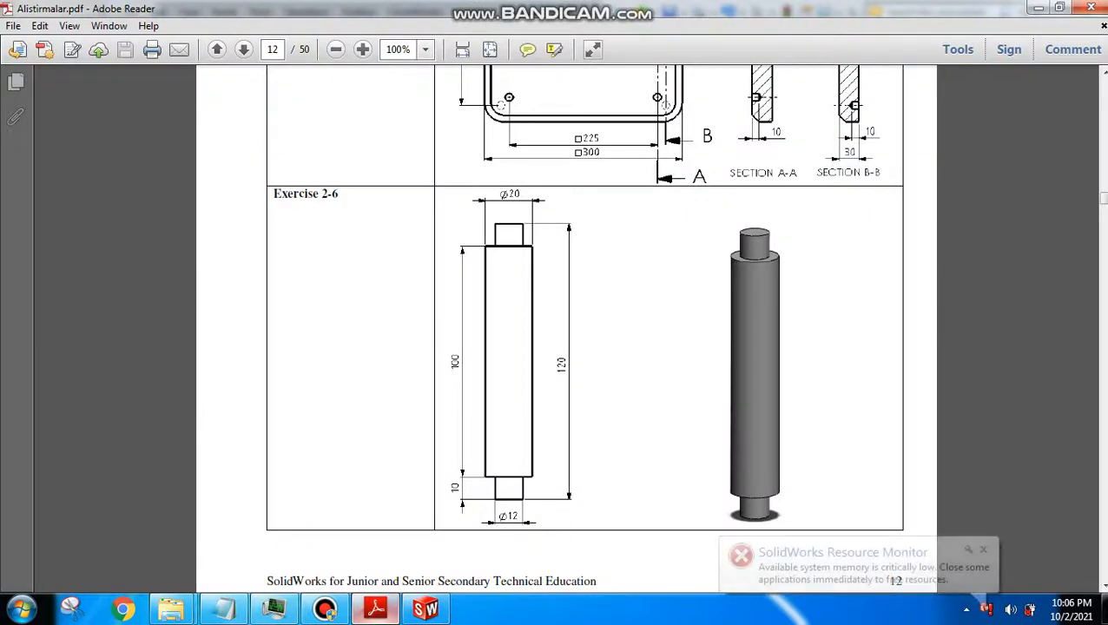
{"action": "key", "text": "alt+Tab"}
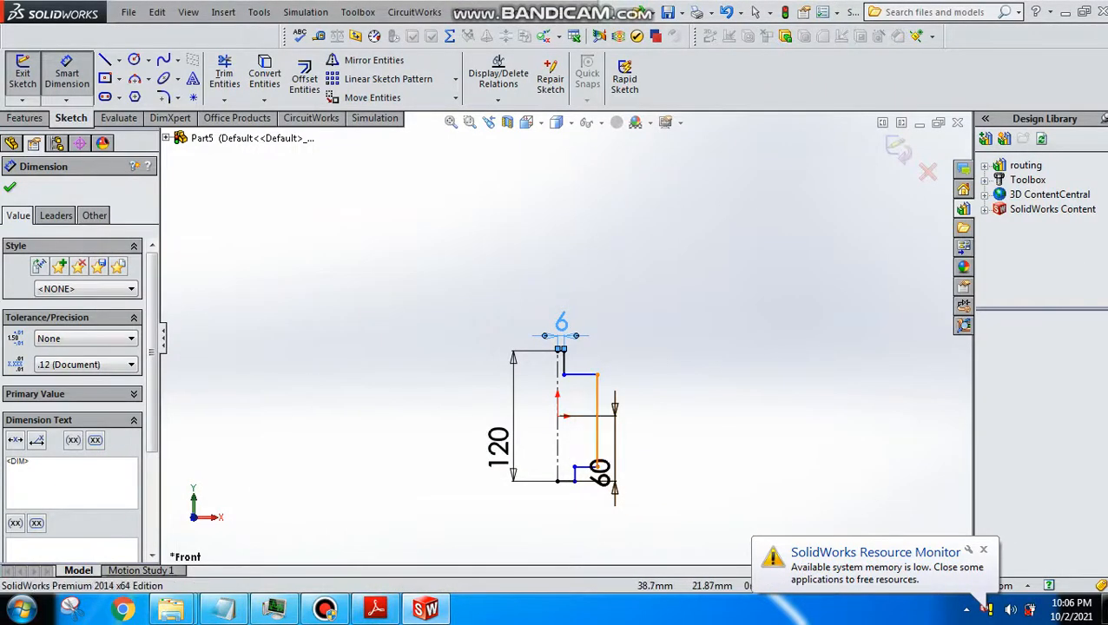
{"action": "left_click", "coordinate": [597, 392]}
{"action": "left_click", "coordinate": [558, 396]}
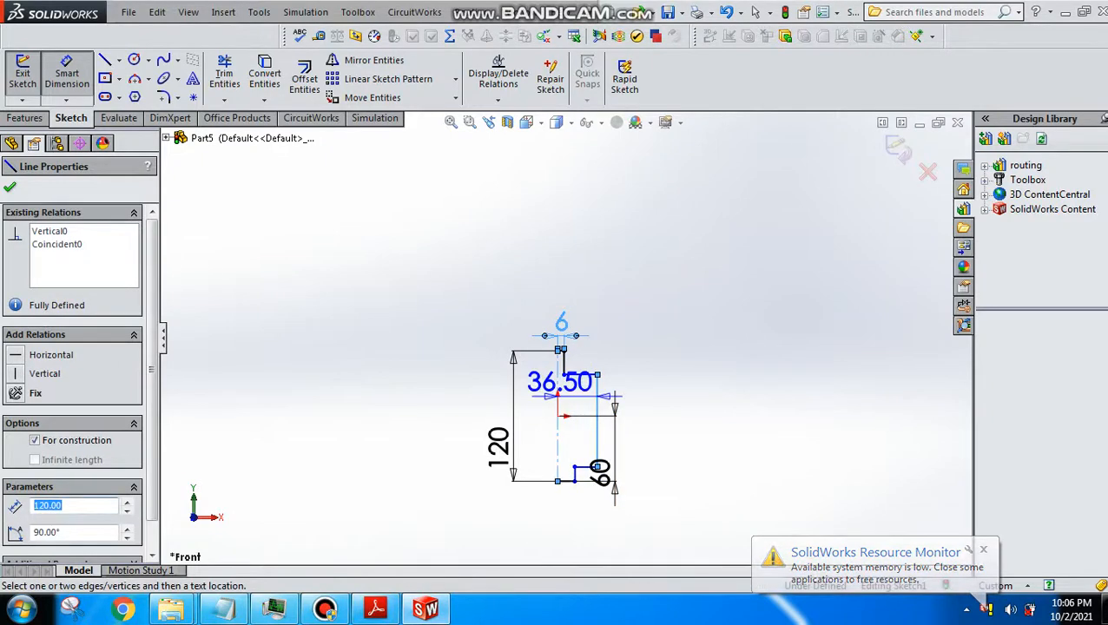
{"action": "left_click", "coordinate": [470, 391]}
{"action": "type", "text": "1"}
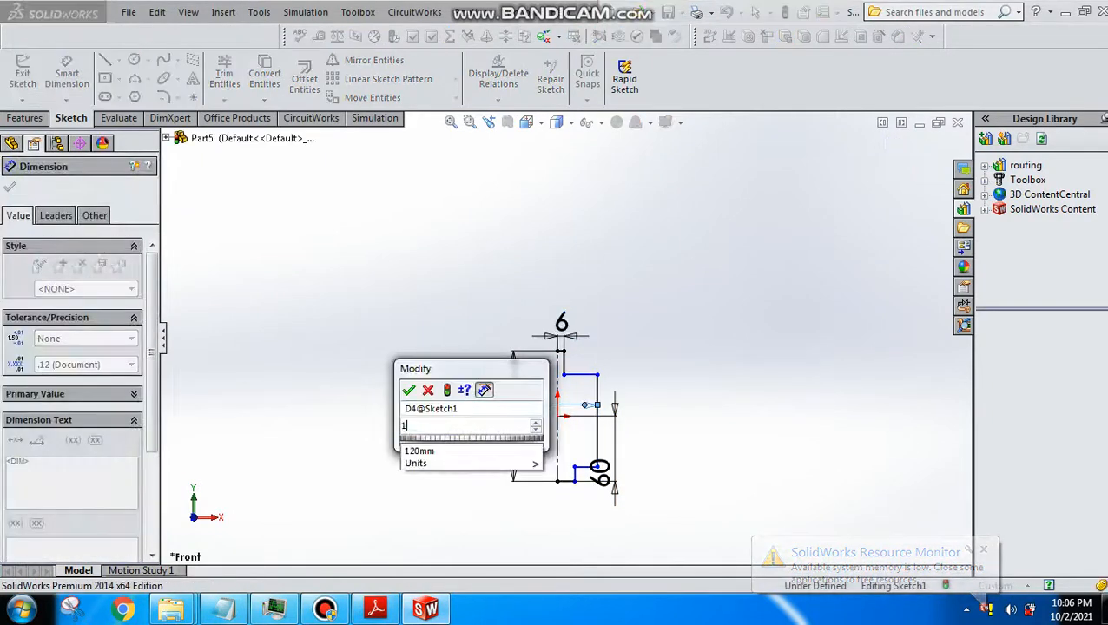
{"action": "type", "text": "0"}
{"action": "key", "text": "Return"}
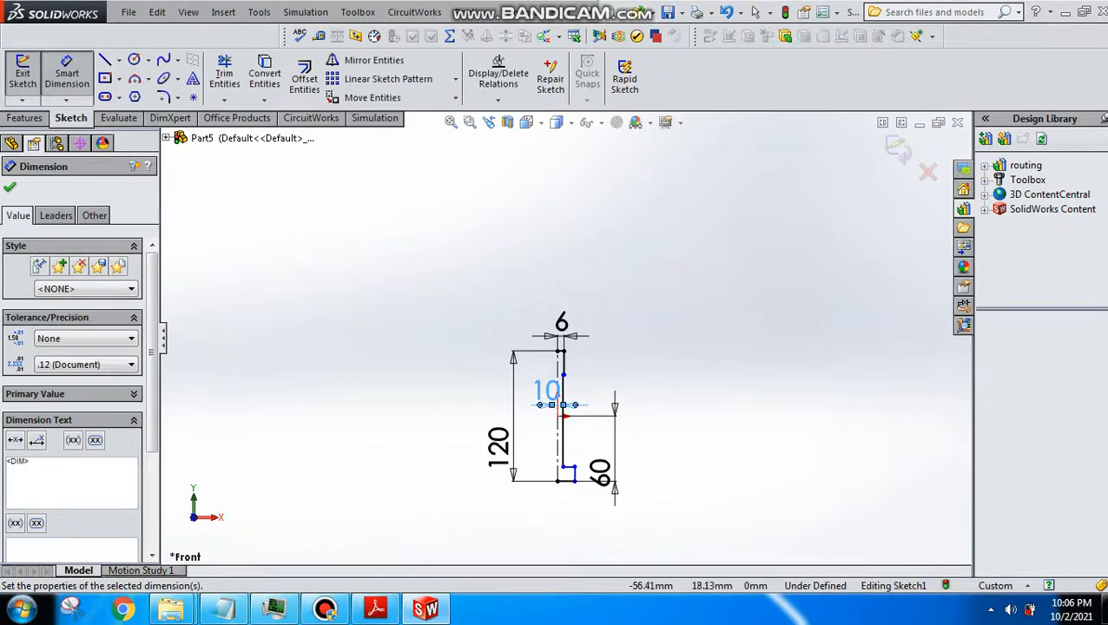
Undo the 10 mm value and delete the diameter dimension across the centerline.
{"action": "scroll", "coordinate": [516, 393], "scroll_direction": "down", "scroll_amount": 3}
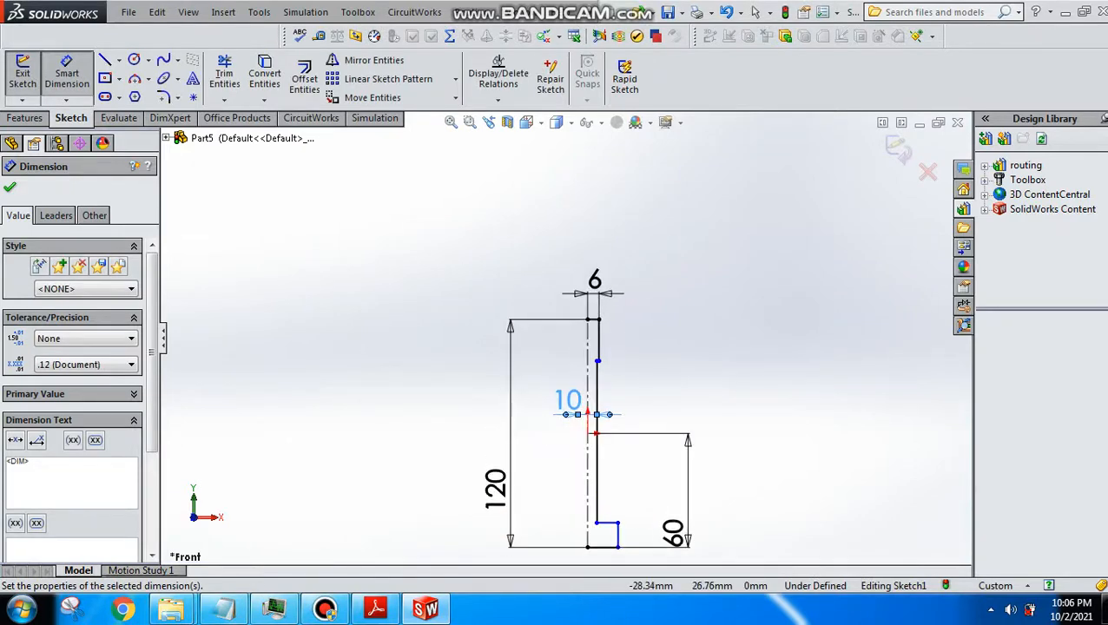
{"action": "scroll", "coordinate": [519, 406], "scroll_direction": "down", "scroll_amount": 1}
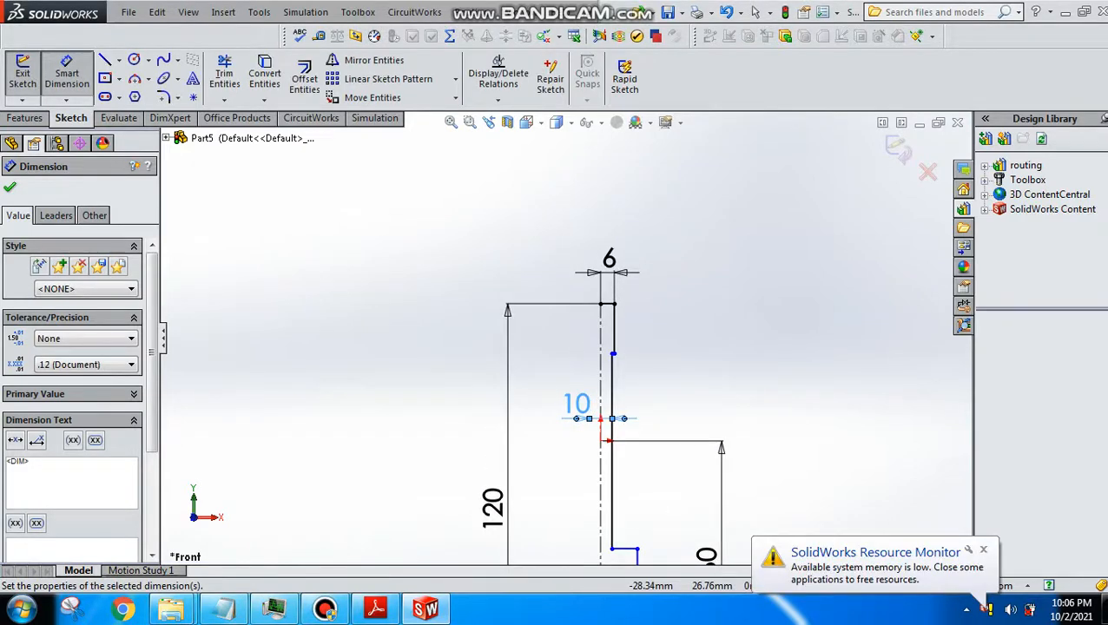
{"action": "scroll", "coordinate": [612, 441], "scroll_direction": "down", "scroll_amount": 2}
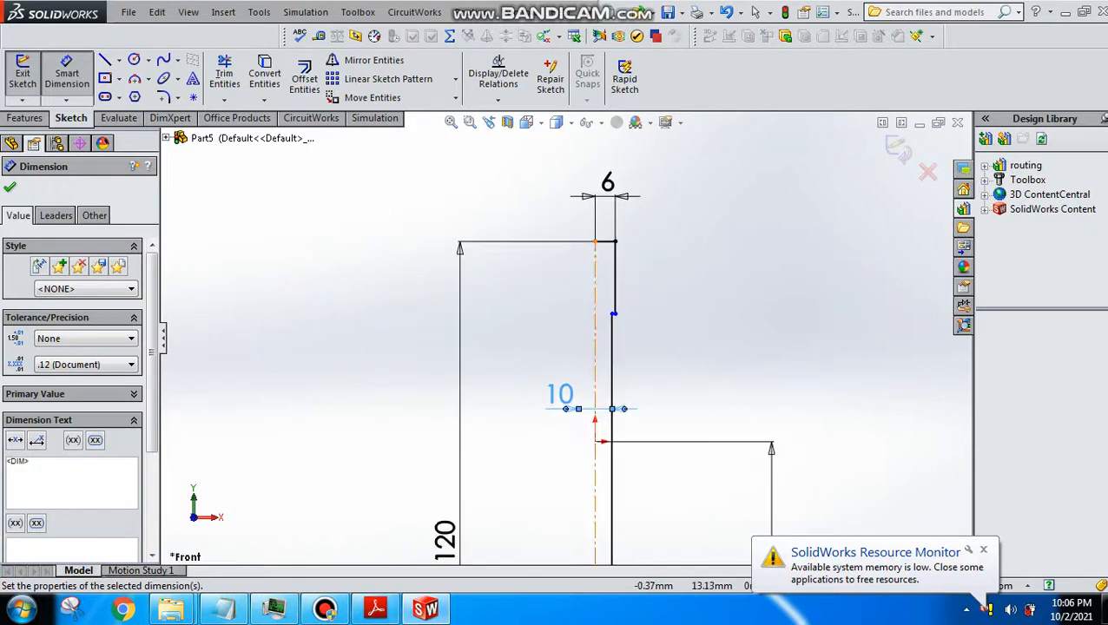
{"action": "scroll", "coordinate": [615, 434], "scroll_direction": "down", "scroll_amount": 3}
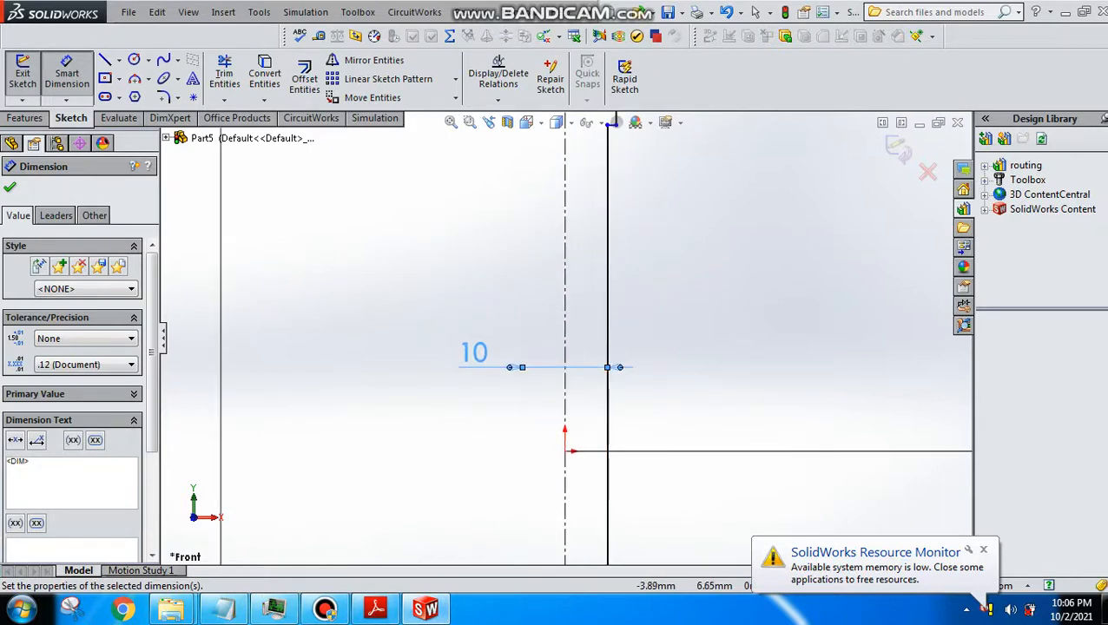
{"action": "key", "text": "Escape"}
{"action": "scroll", "coordinate": [566, 338], "scroll_direction": "up", "scroll_amount": 6}
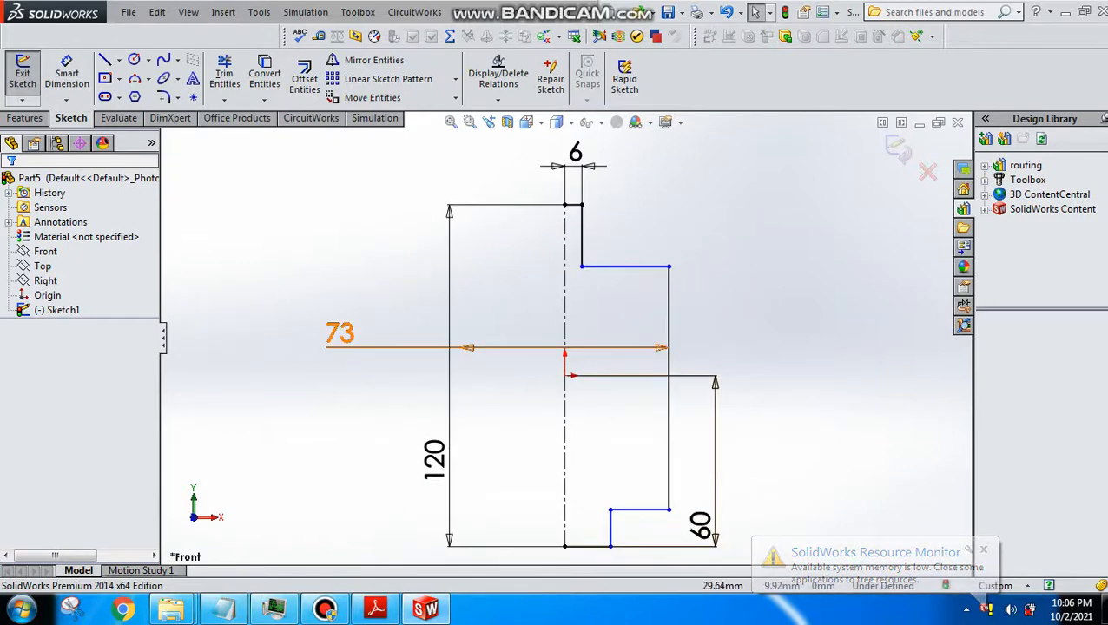
{"action": "left_click", "coordinate": [340, 334]}
{"action": "key", "text": "Delete"}
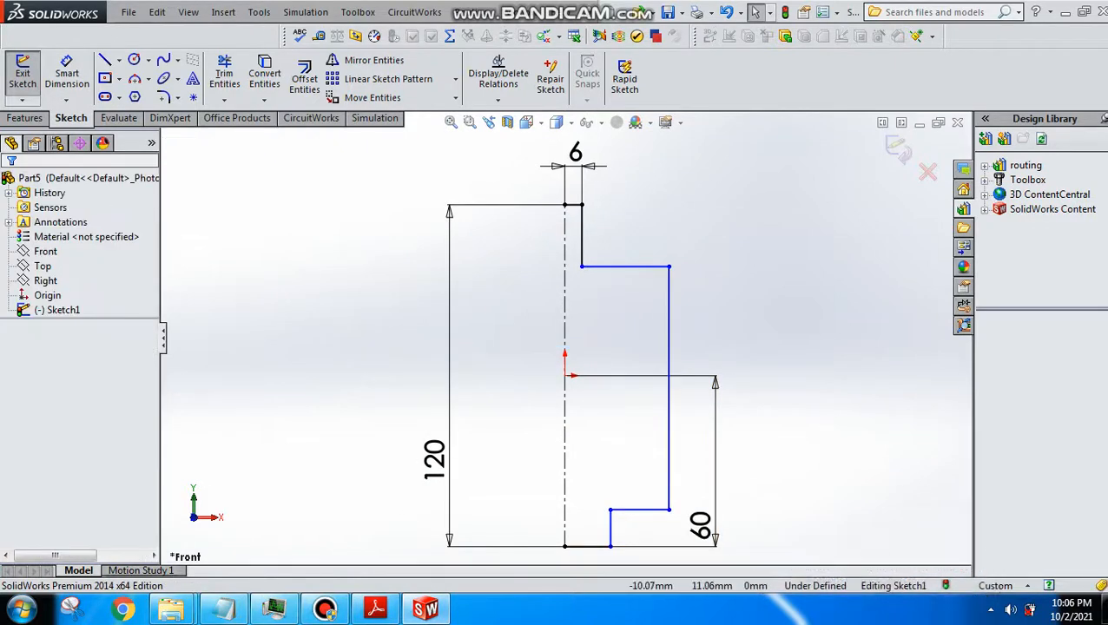
Dimension the distance between the profile's middle vertical line and the centerline to 10 mm, keeping the dimension on the profile's side.
{"action": "left_click", "coordinate": [67, 74]}
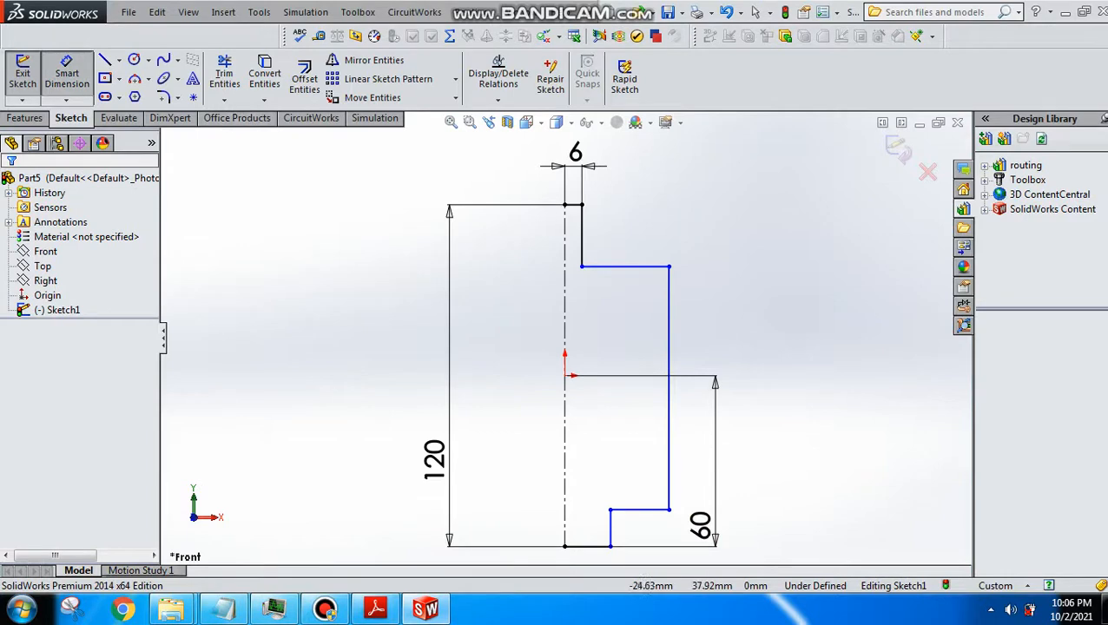
{"action": "left_click", "coordinate": [668, 314]}
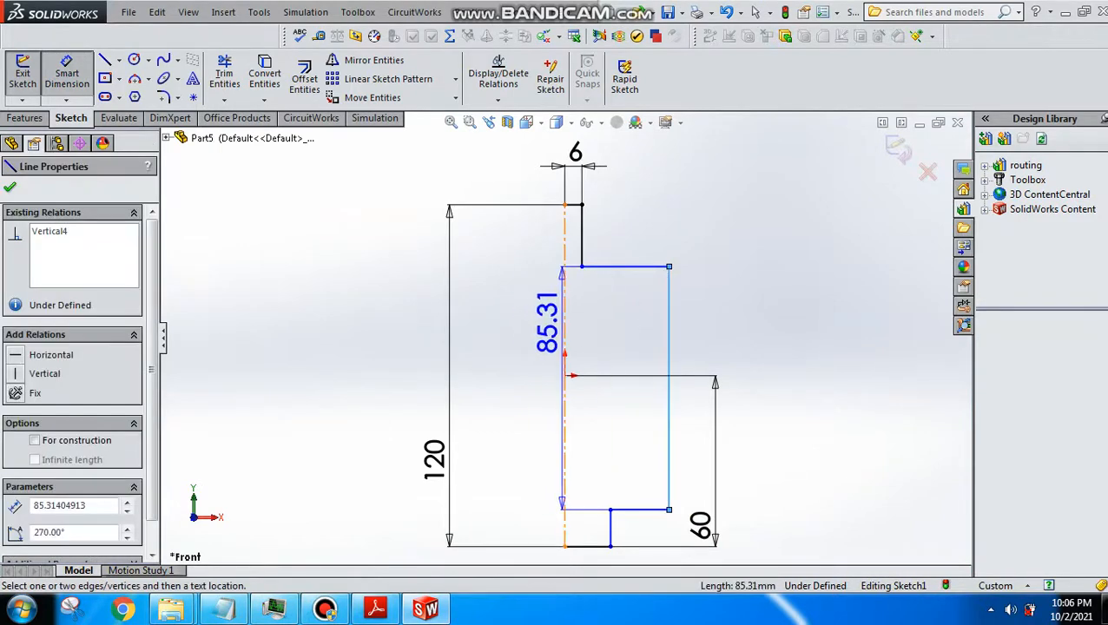
{"action": "left_click", "coordinate": [565, 320]}
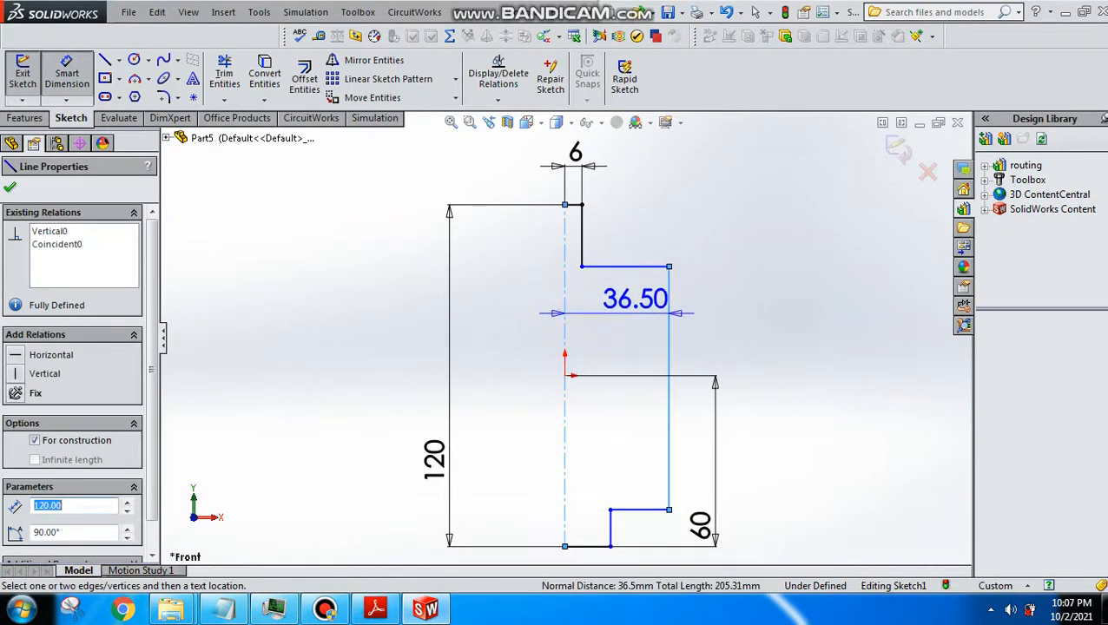
{"action": "left_click", "coordinate": [623, 293]}
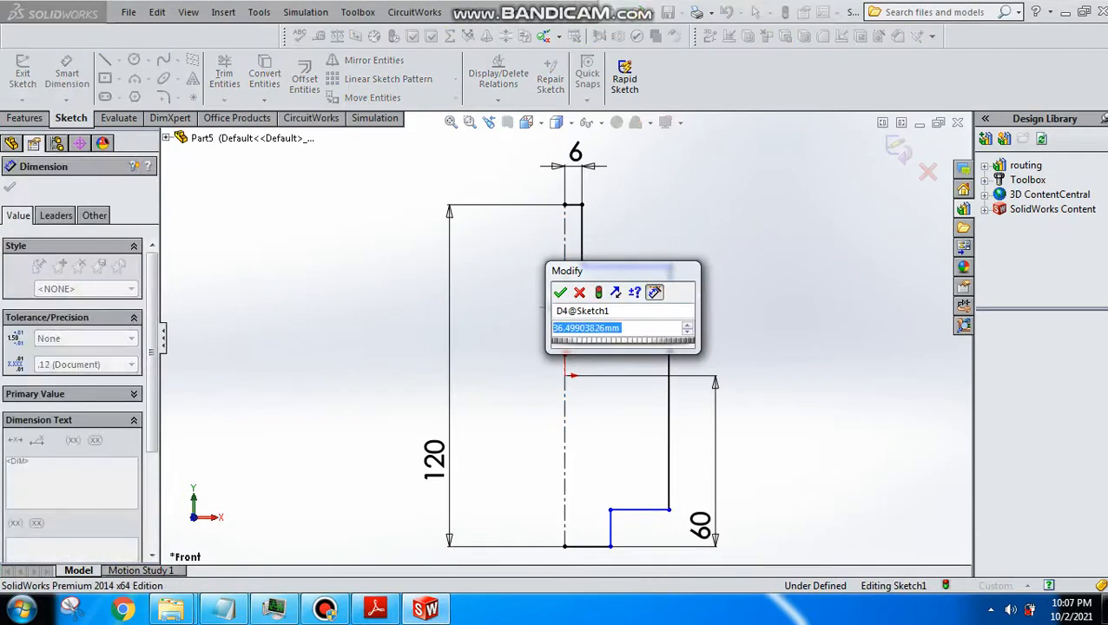
{"action": "type", "text": "10"}
{"action": "key", "text": "Return"}
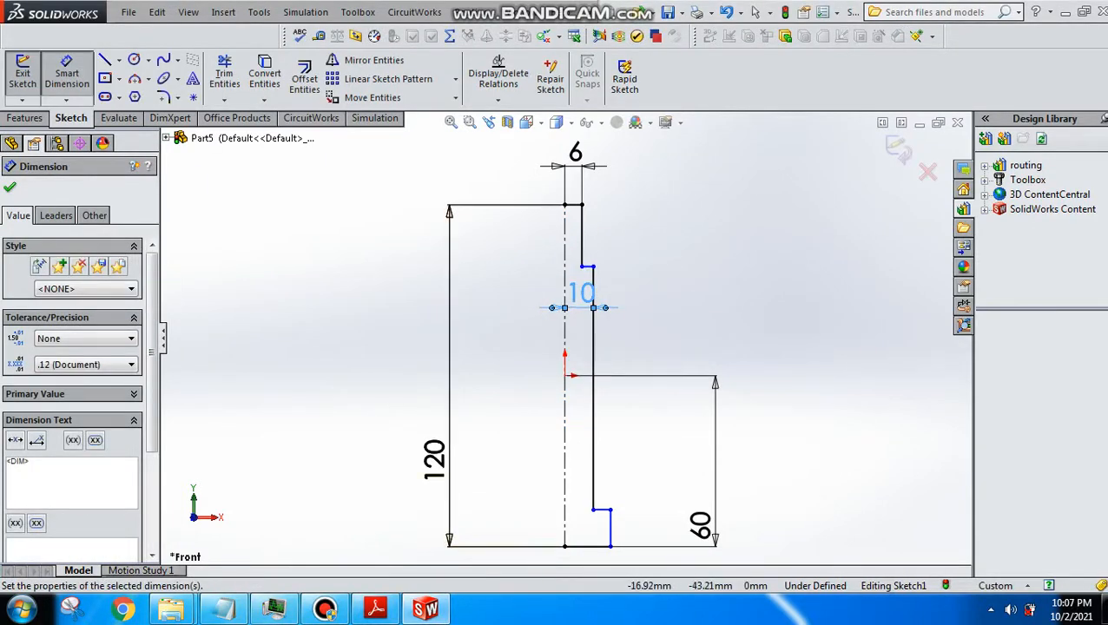
Draw a horizontal line from the origin to the profile's middle vertical line.
{"action": "scroll", "coordinate": [597, 523], "scroll_direction": "up", "scroll_amount": 1}
{"action": "scroll", "coordinate": [606, 556], "scroll_direction": "down", "scroll_amount": 1}
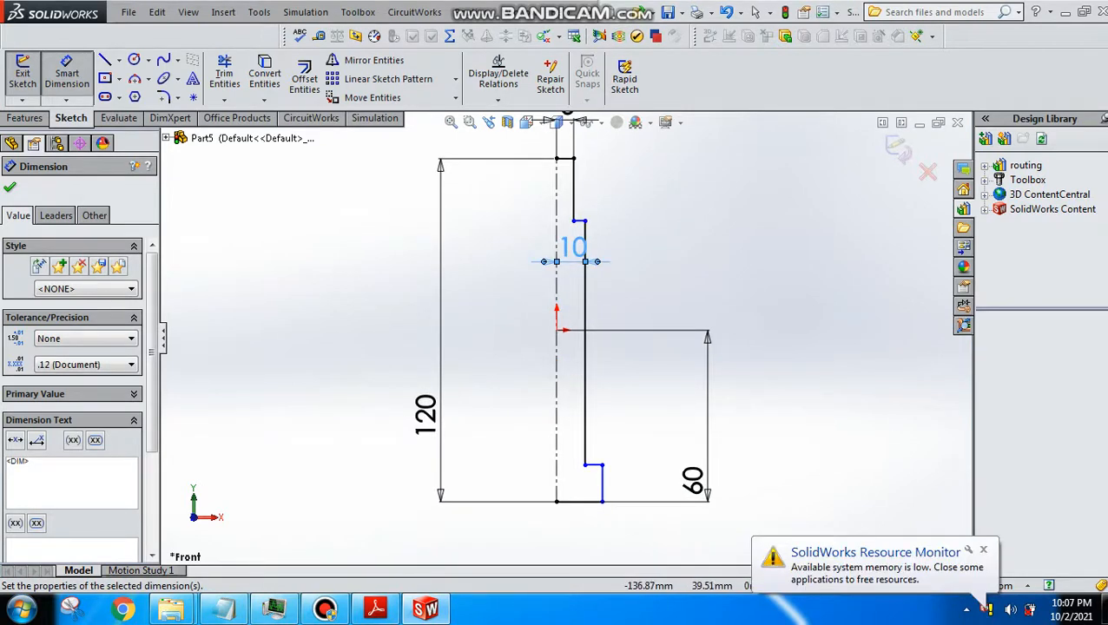
{"action": "left_click", "coordinate": [224, 74]}
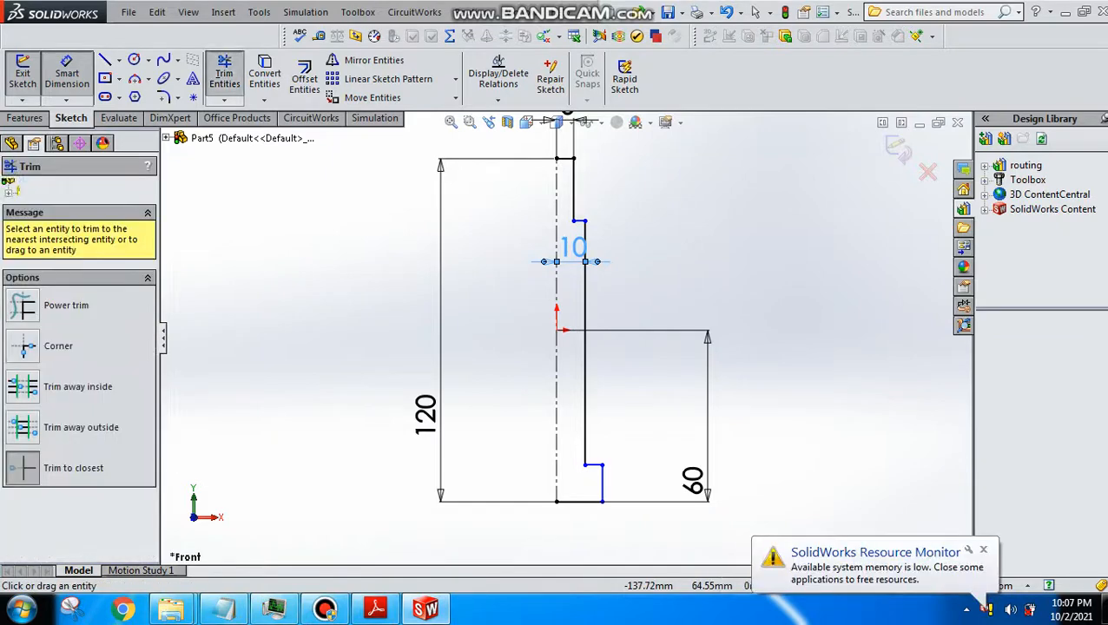
{"action": "key", "text": "Escape"}
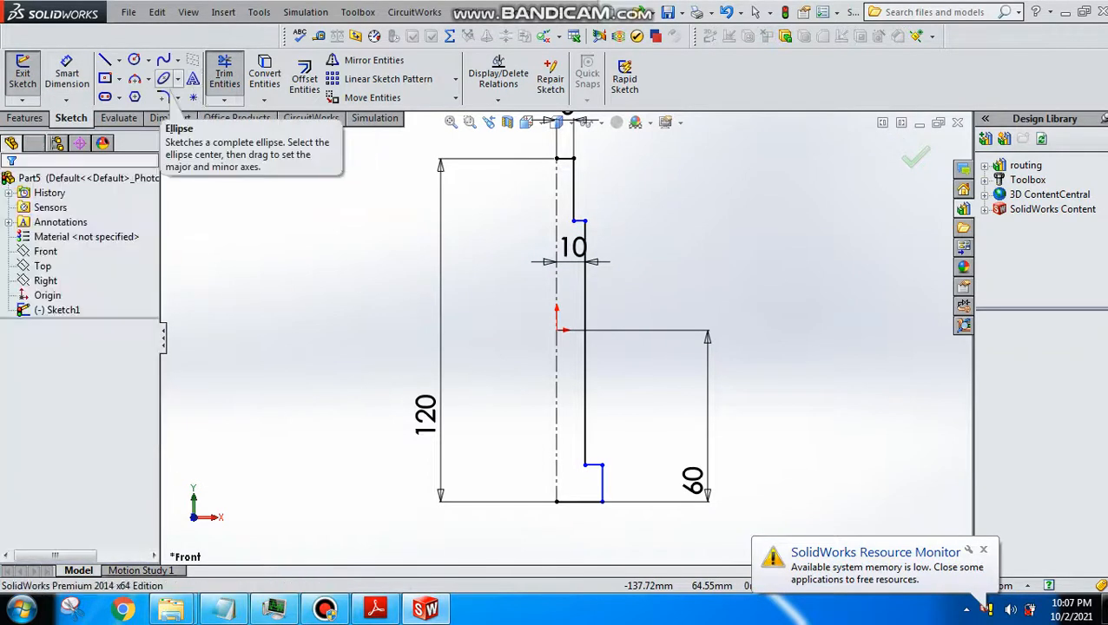
{"action": "left_click", "coordinate": [104, 59]}
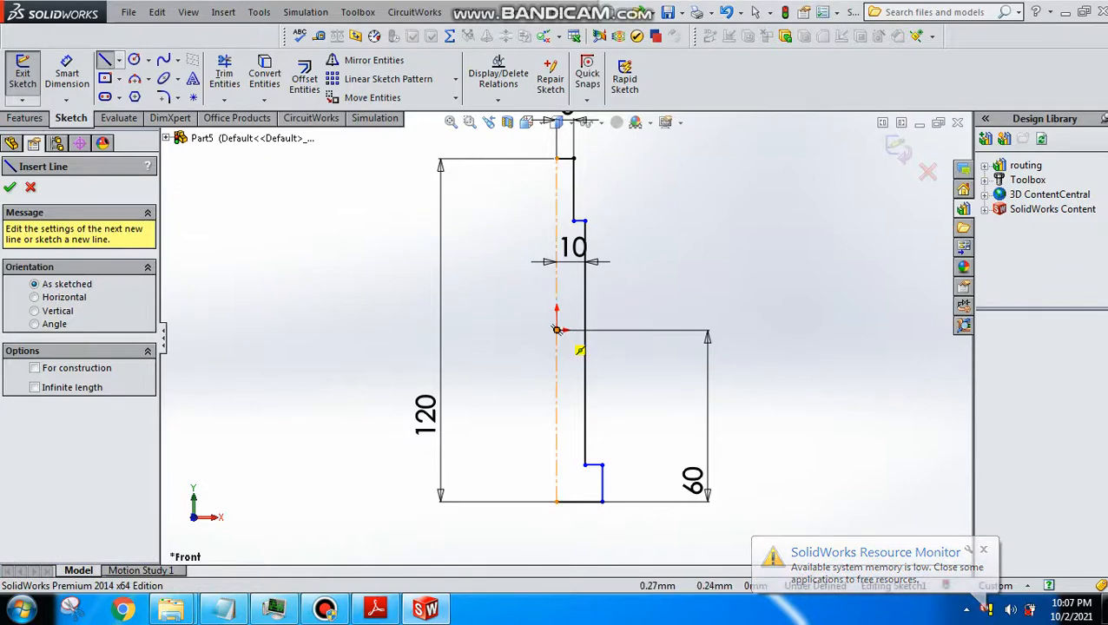
{"action": "left_click", "coordinate": [584, 341]}
{"action": "key", "text": "Escape"}
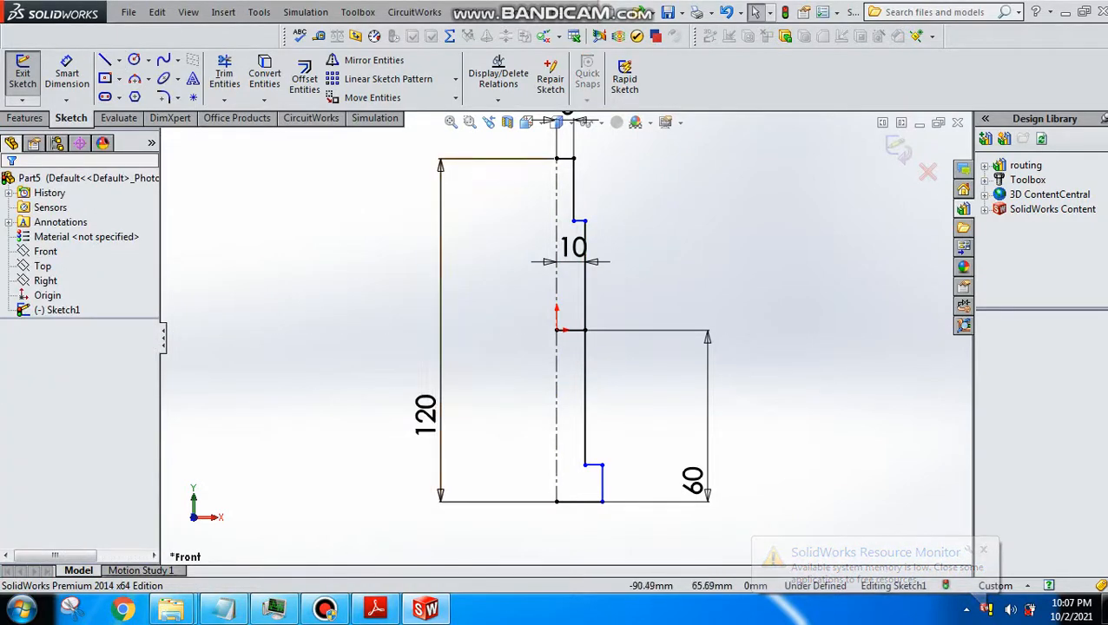
Trim away all profile segments below the horizontal line at the origin, keeping the centerline.
{"action": "left_click", "coordinate": [224, 76]}
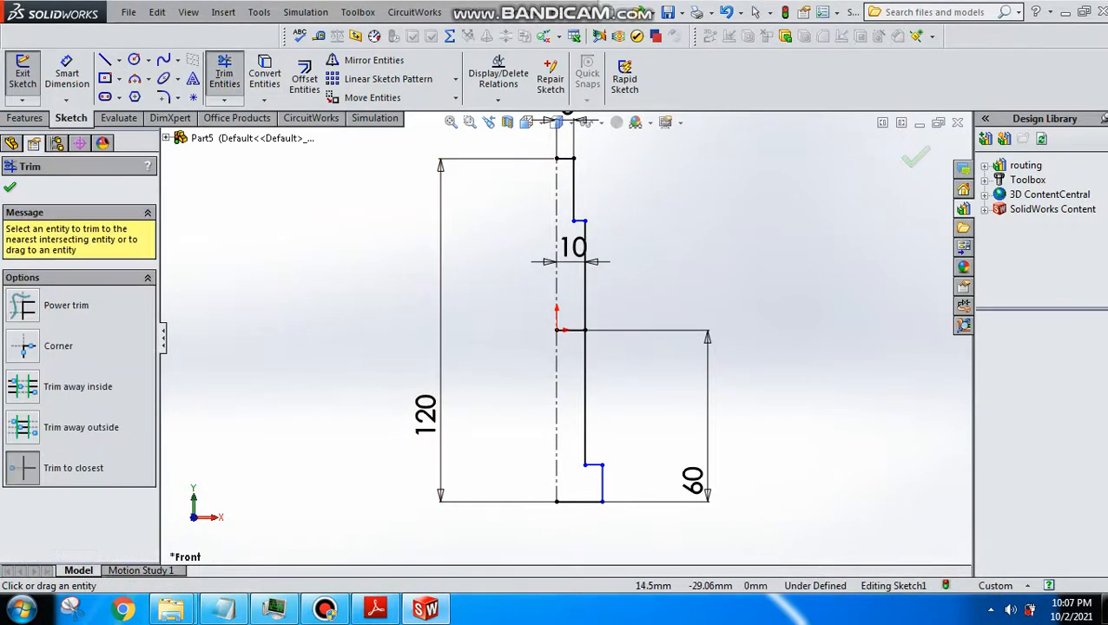
{"action": "left_click", "coordinate": [584, 414]}
{"action": "left_click", "coordinate": [595, 465]}
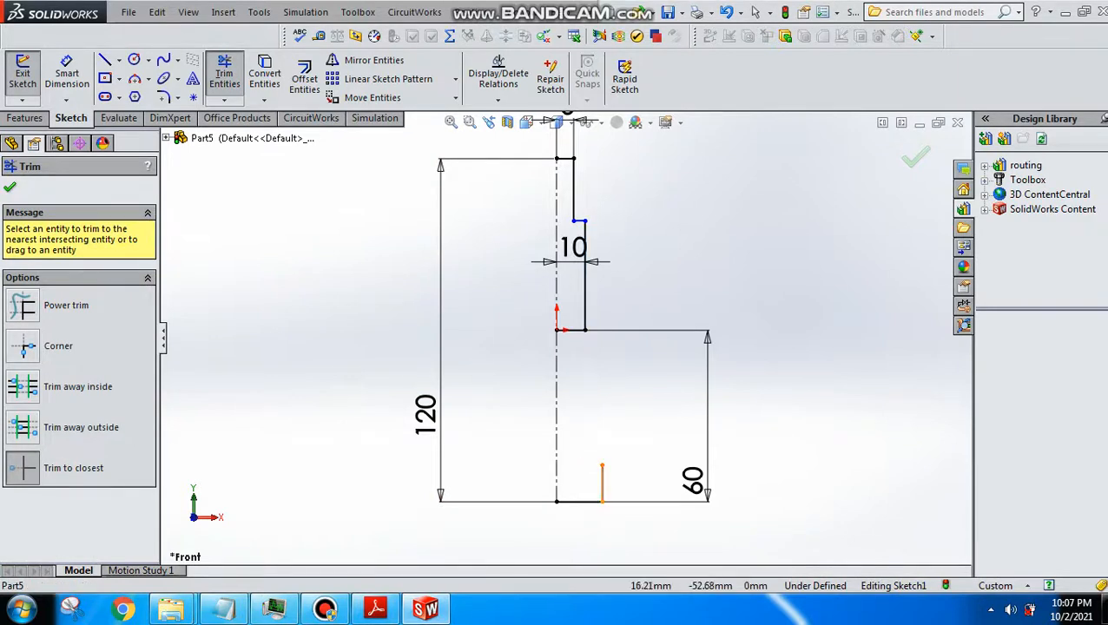
{"action": "left_click", "coordinate": [602, 479]}
{"action": "left_click", "coordinate": [593, 502]}
{"action": "key", "text": "Escape"}
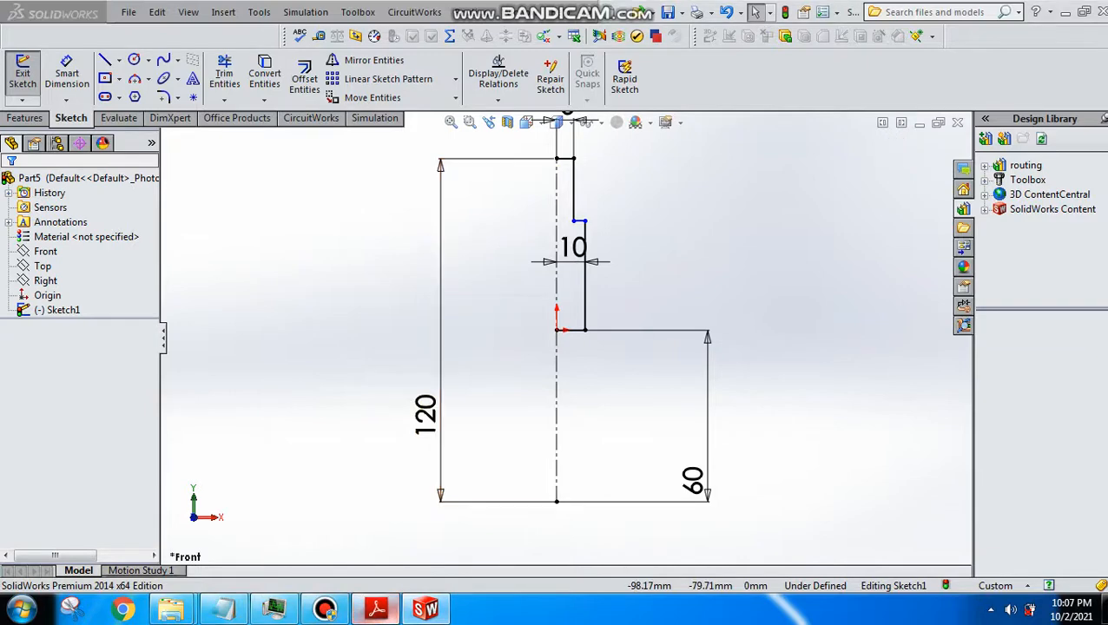
Check the end step's length in the PDF drawing and dimension the short upper vertical line to 10 mm.
{"action": "left_click", "coordinate": [376, 609]}
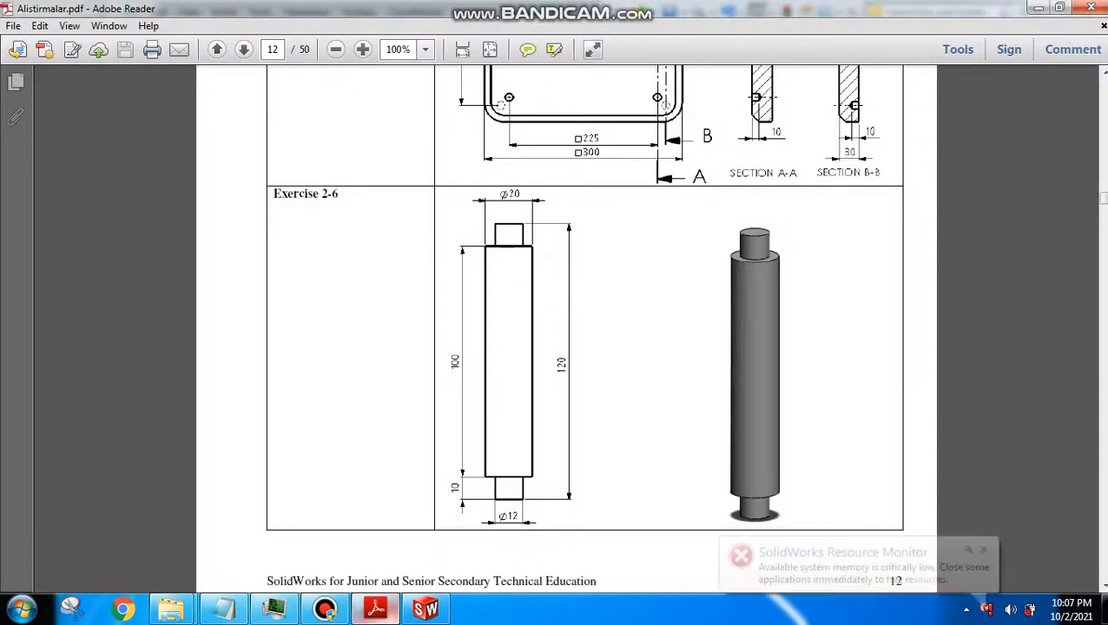
{"action": "key", "text": "alt+Tab"}
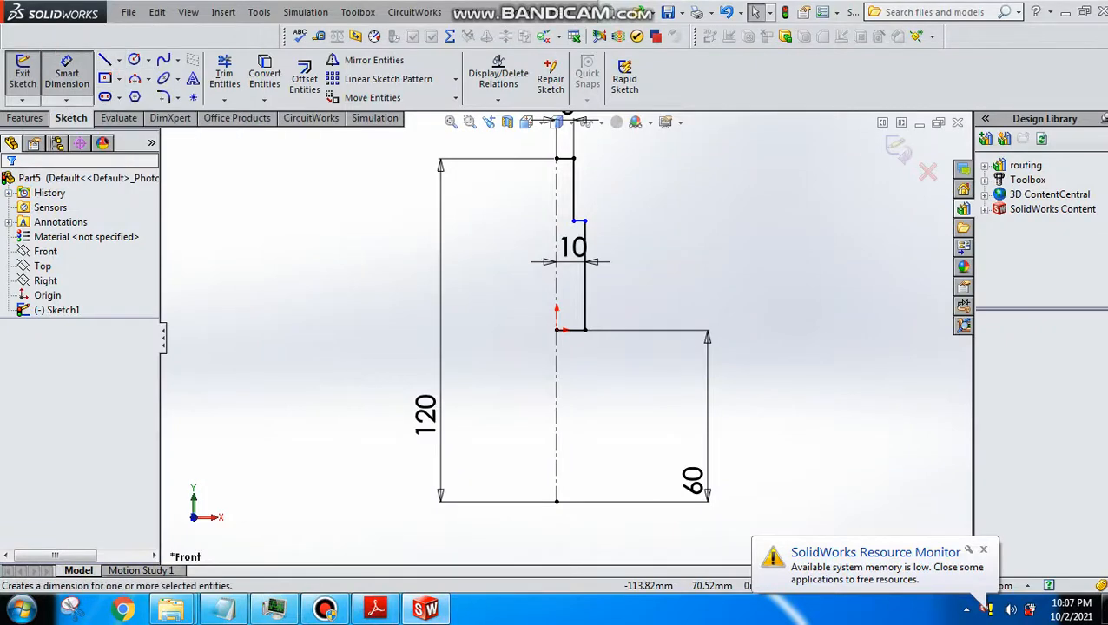
{"action": "left_click", "coordinate": [66, 73]}
{"action": "left_click", "coordinate": [573, 200]}
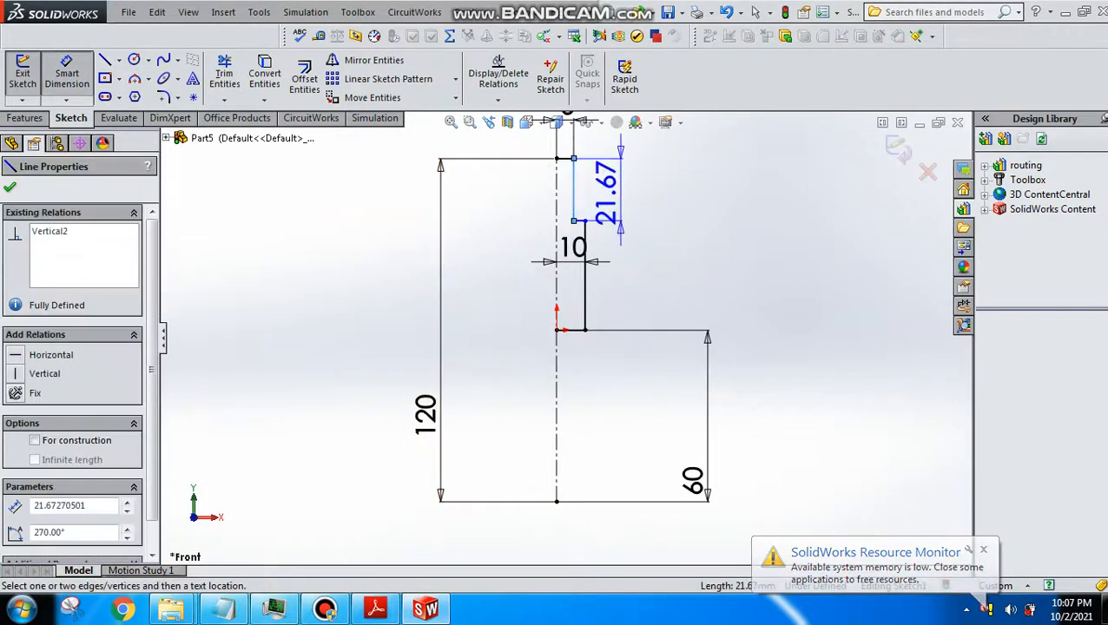
{"action": "left_click", "coordinate": [599, 165]}
{"action": "type", "text": "10"}
{"action": "key", "text": "Return"}
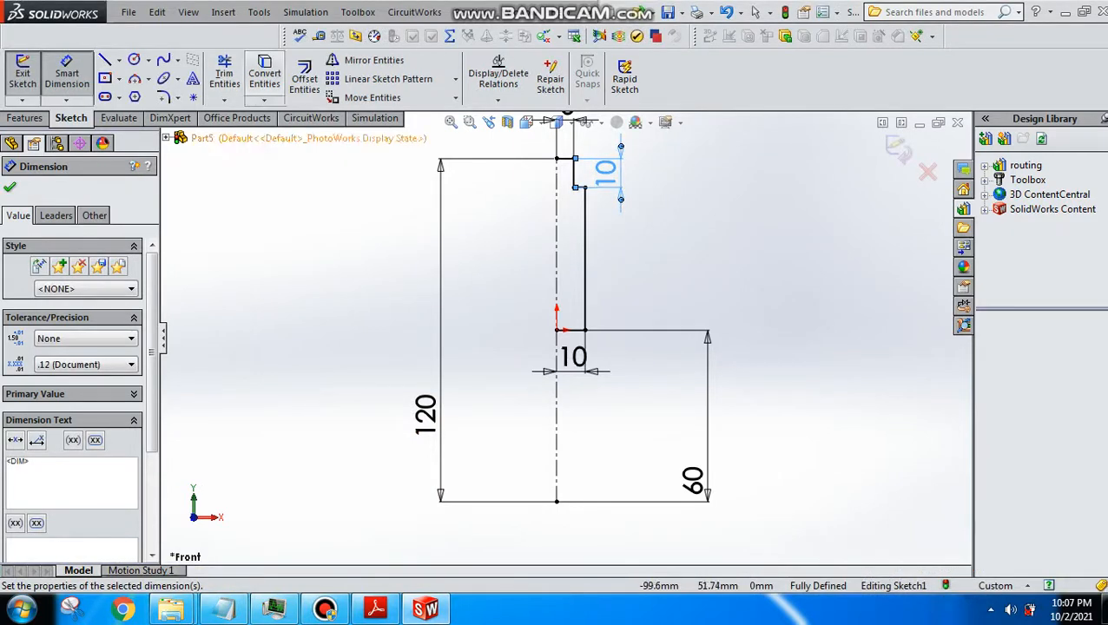
Mirror the four upper profile lines, with Copy on, about the horizontal line at the origin to form the lower half.
{"action": "left_click", "coordinate": [373, 60]}
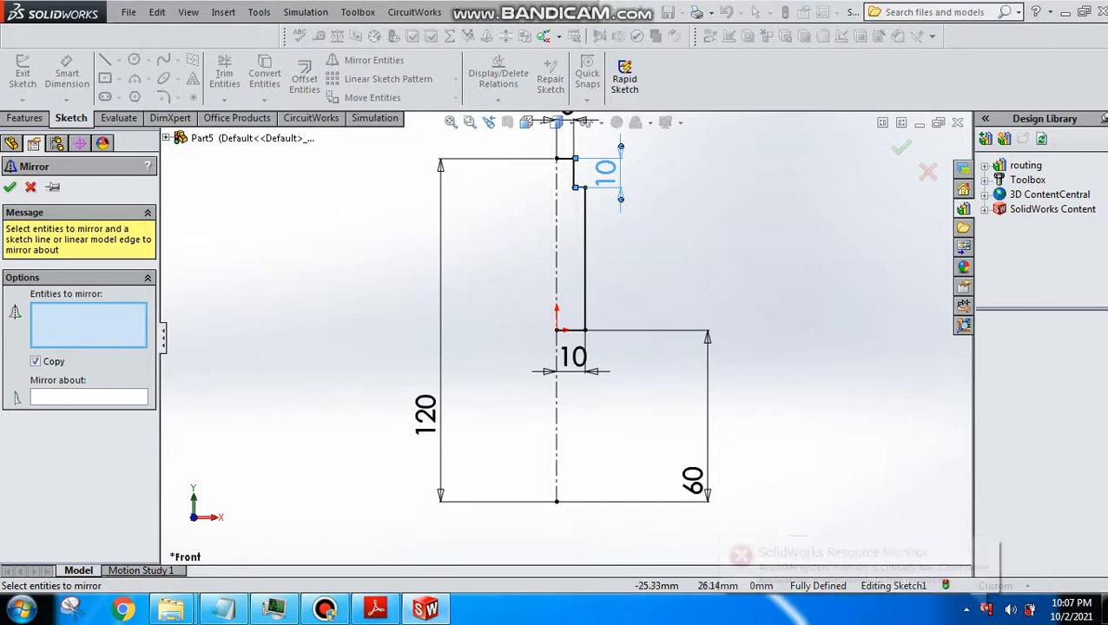
{"action": "left_click", "coordinate": [566, 158]}
{"action": "left_click", "coordinate": [574, 172]}
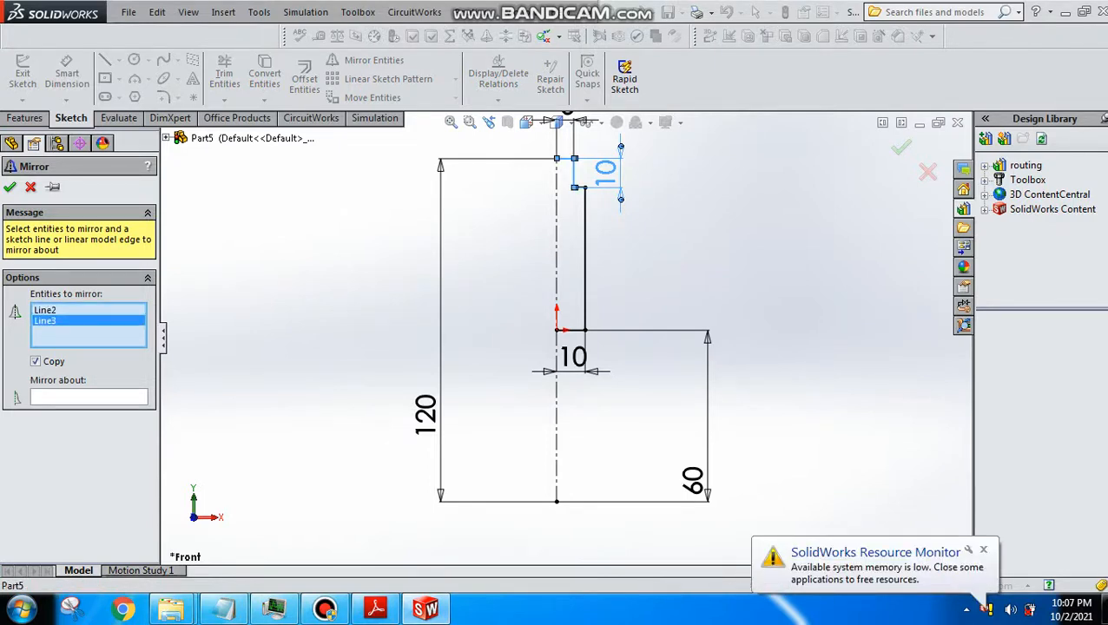
{"action": "left_click", "coordinate": [585, 213]}
{"action": "scroll", "coordinate": [587, 174], "scroll_direction": "down", "scroll_amount": 5}
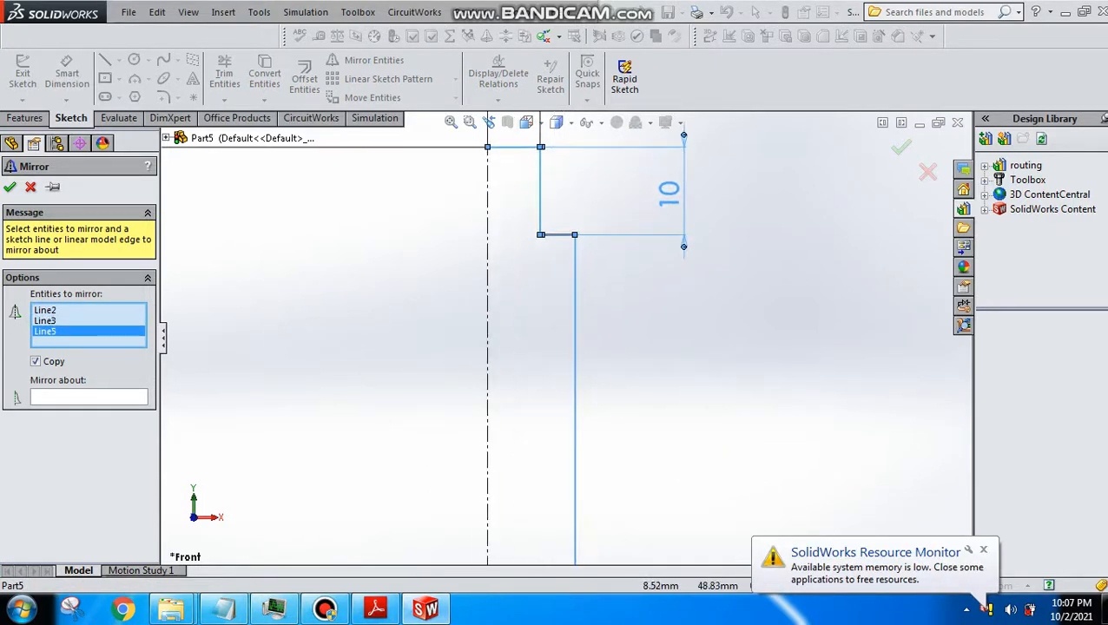
{"action": "left_click", "coordinate": [556, 235]}
{"action": "scroll", "coordinate": [565, 339], "scroll_direction": "up", "scroll_amount": 4}
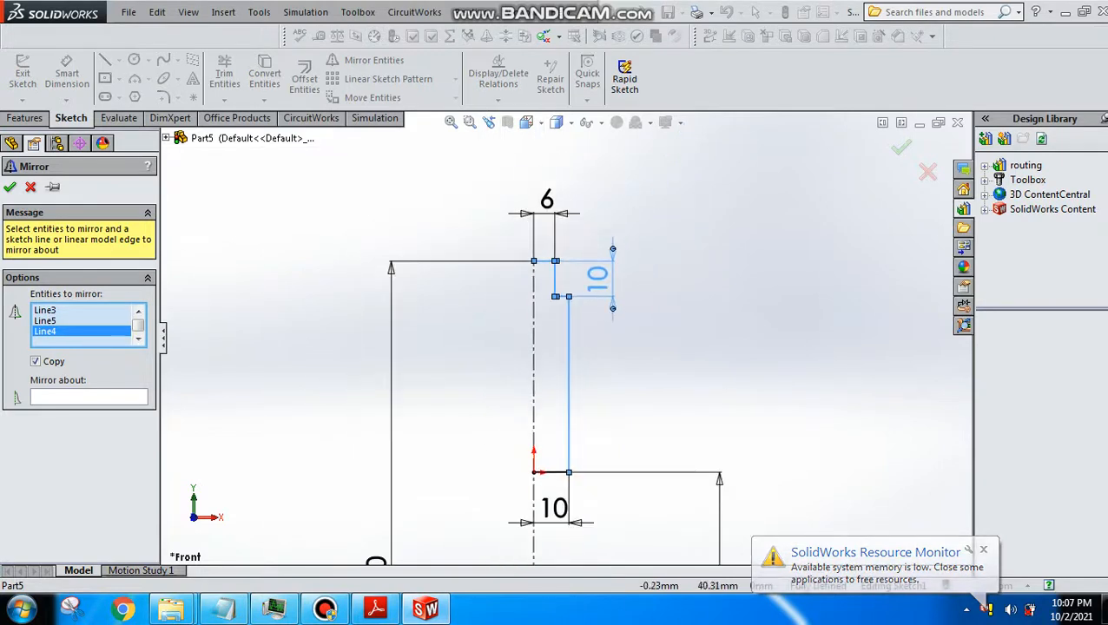
{"action": "left_click", "coordinate": [89, 397]}
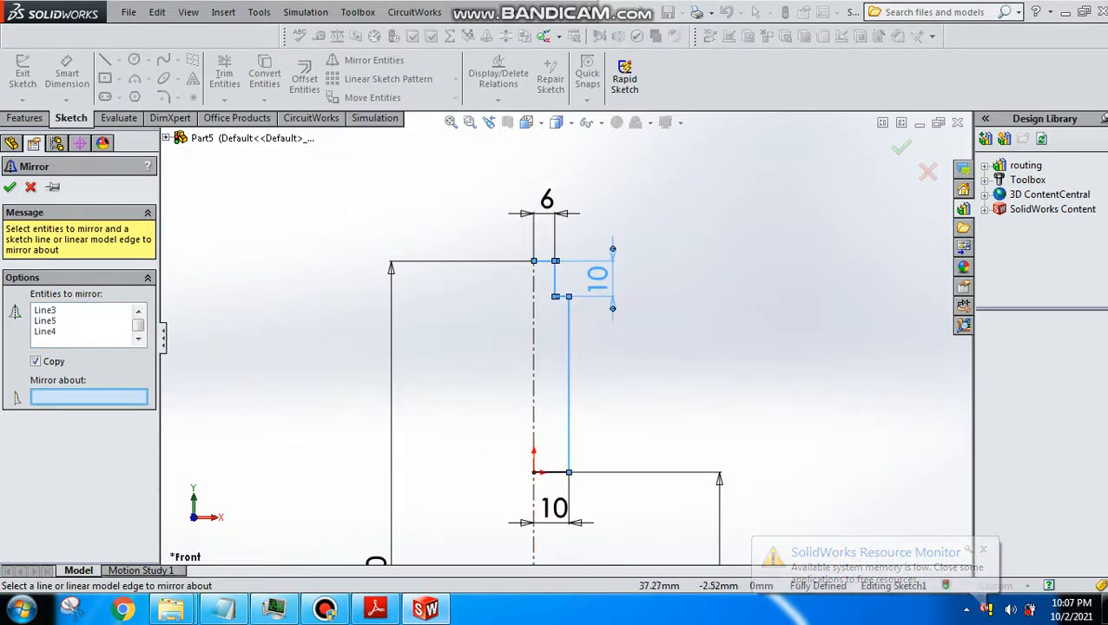
{"action": "left_click", "coordinate": [552, 473]}
{"action": "scroll", "coordinate": [565, 339], "scroll_direction": "up", "scroll_amount": 3}
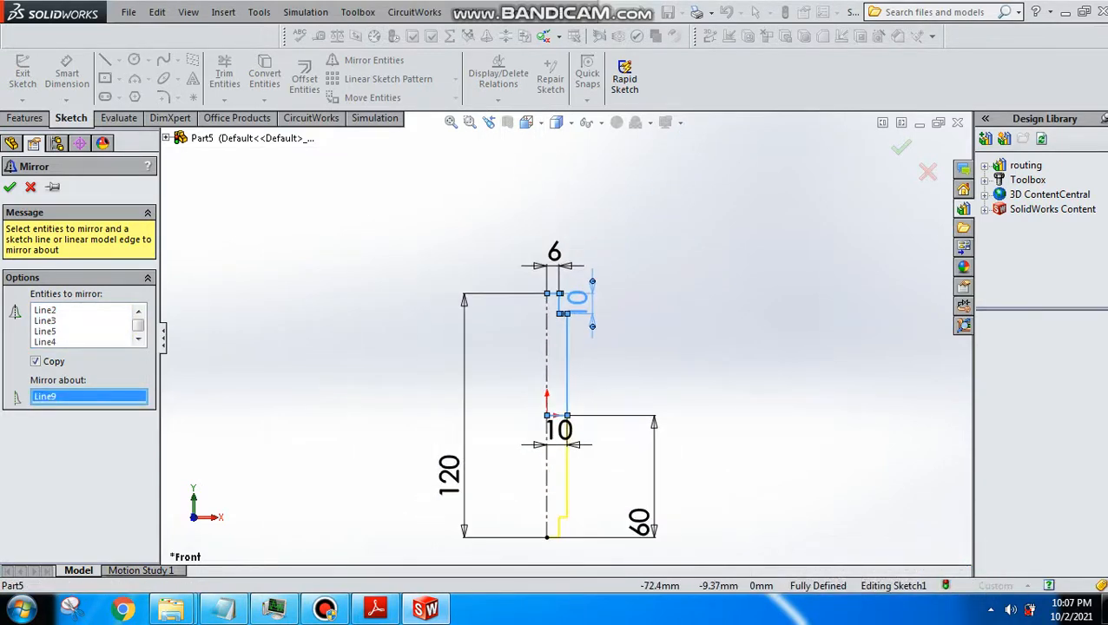
{"action": "left_click", "coordinate": [11, 187]}
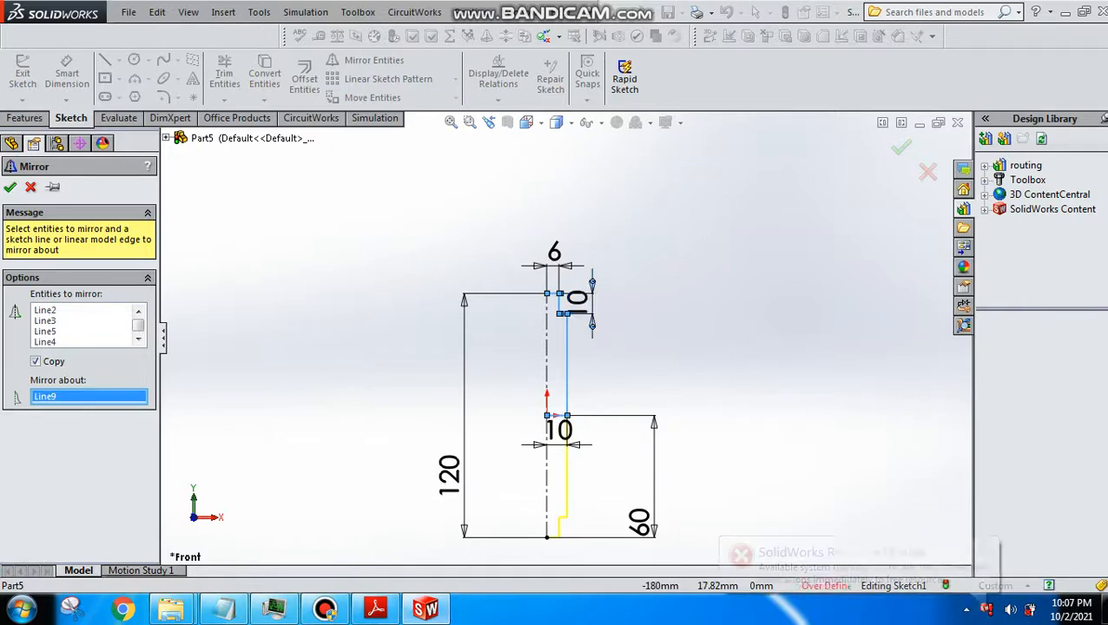
Accept the mirrored profile and delete the horizontal mirror line between the origin and the long vertical line.
{"action": "scroll", "coordinate": [611, 479], "scroll_direction": "down", "scroll_amount": 3}
{"action": "left_click", "coordinate": [497, 346]}
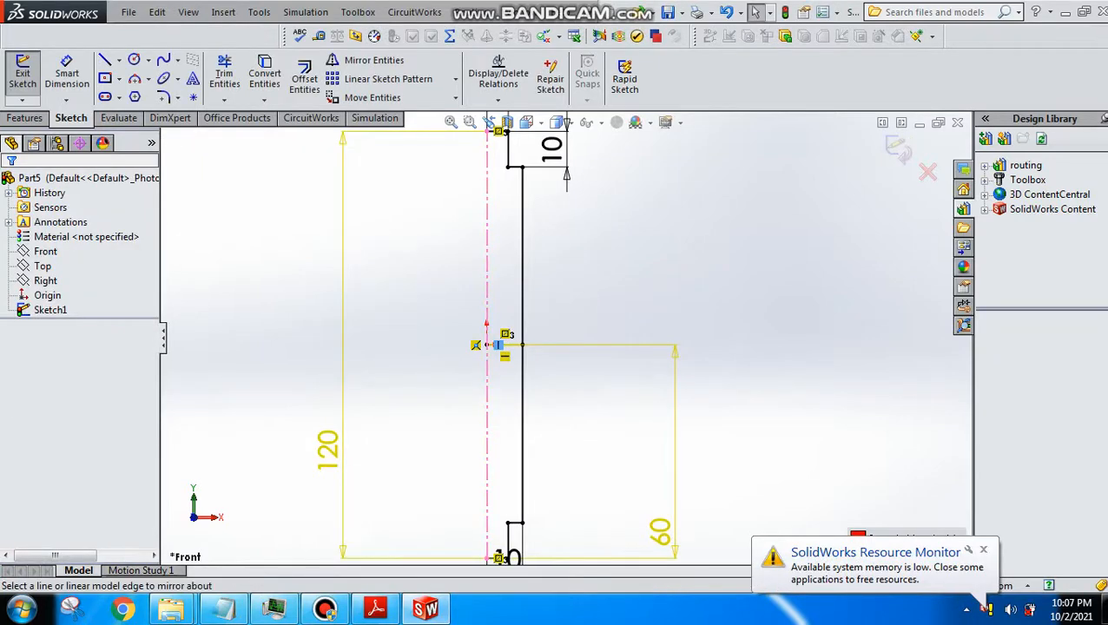
{"action": "key", "text": "Delete"}
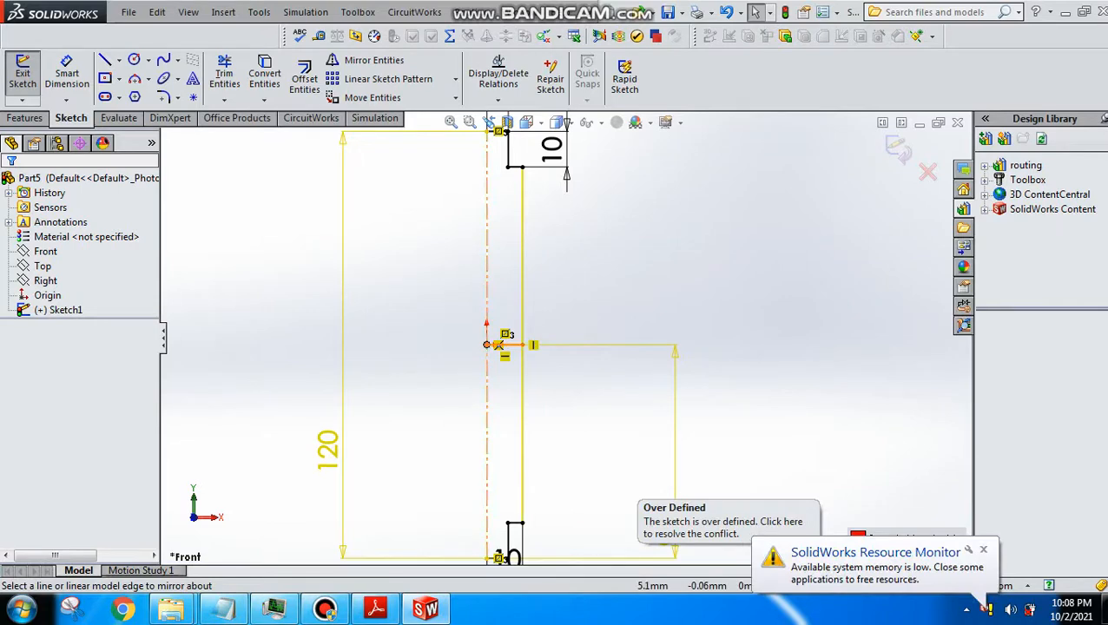
{"action": "left_click", "coordinate": [505, 345]}
{"action": "key", "text": "Delete"}
{"action": "scroll", "coordinate": [560, 339], "scroll_direction": "up", "scroll_amount": 3}
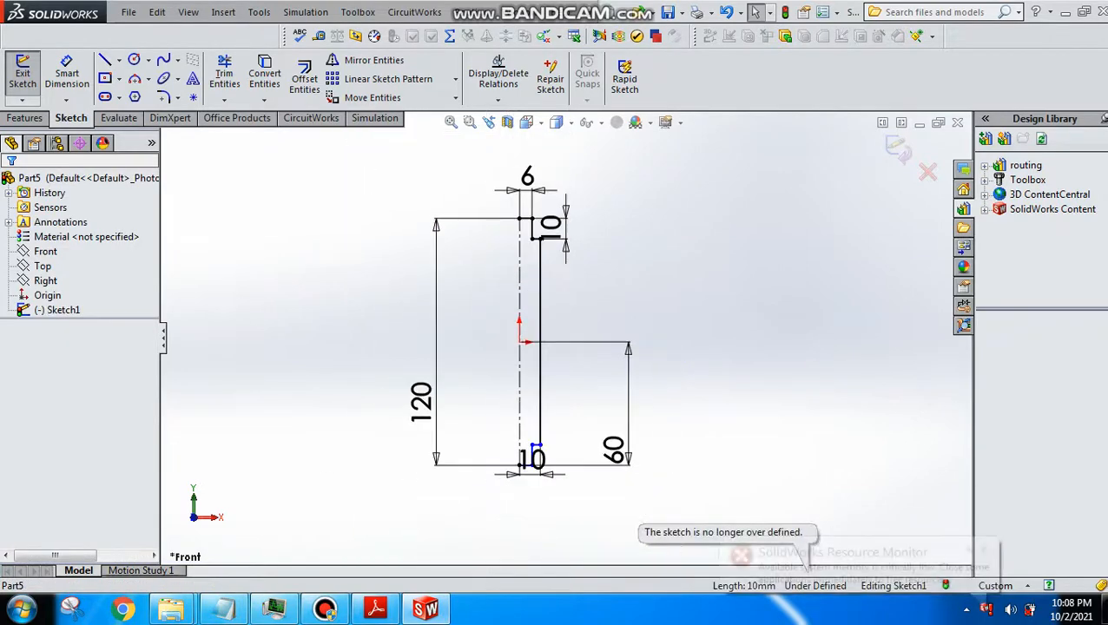
Revolve the stepped half profile 360 degrees about the vertical centerline to form the solid shaft.
{"action": "scroll", "coordinate": [543, 521], "scroll_direction": "down", "scroll_amount": 3}
{"action": "scroll", "coordinate": [565, 334], "scroll_direction": "up", "scroll_amount": 3}
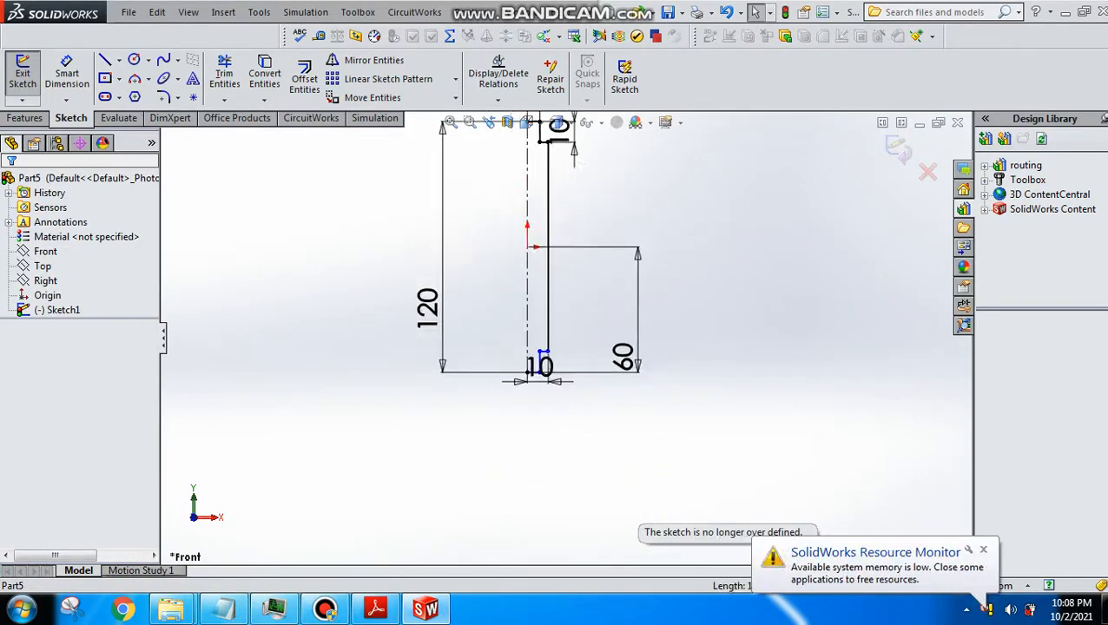
{"action": "left_click", "coordinate": [26, 118]}
{"action": "left_click", "coordinate": [80, 78]}
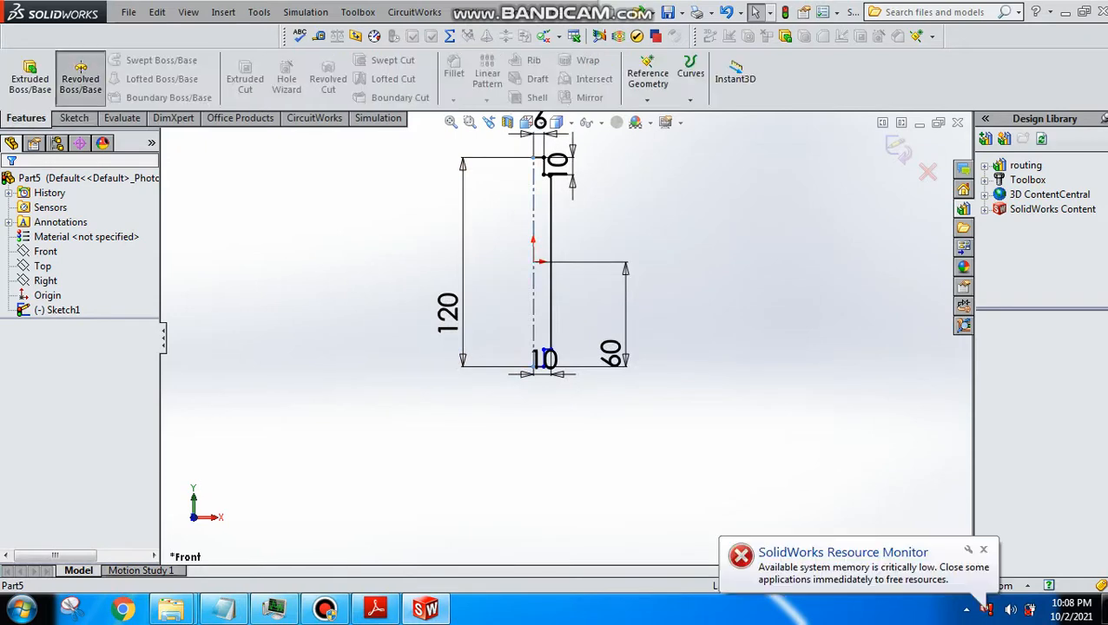
{"action": "left_click", "coordinate": [605, 315]}
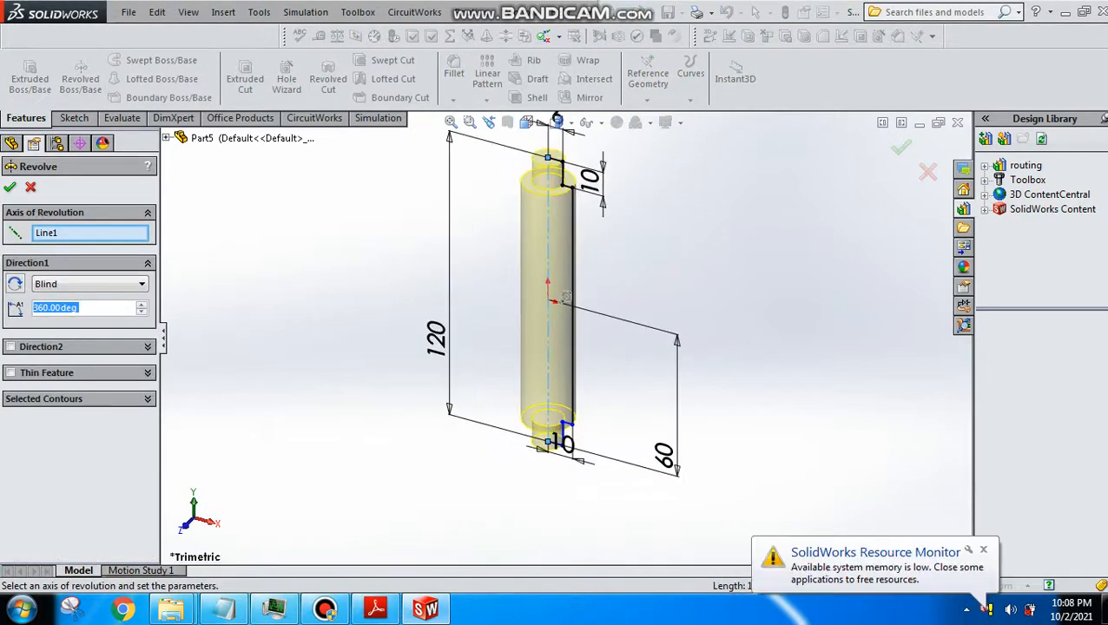
{"action": "key", "text": "Return"}
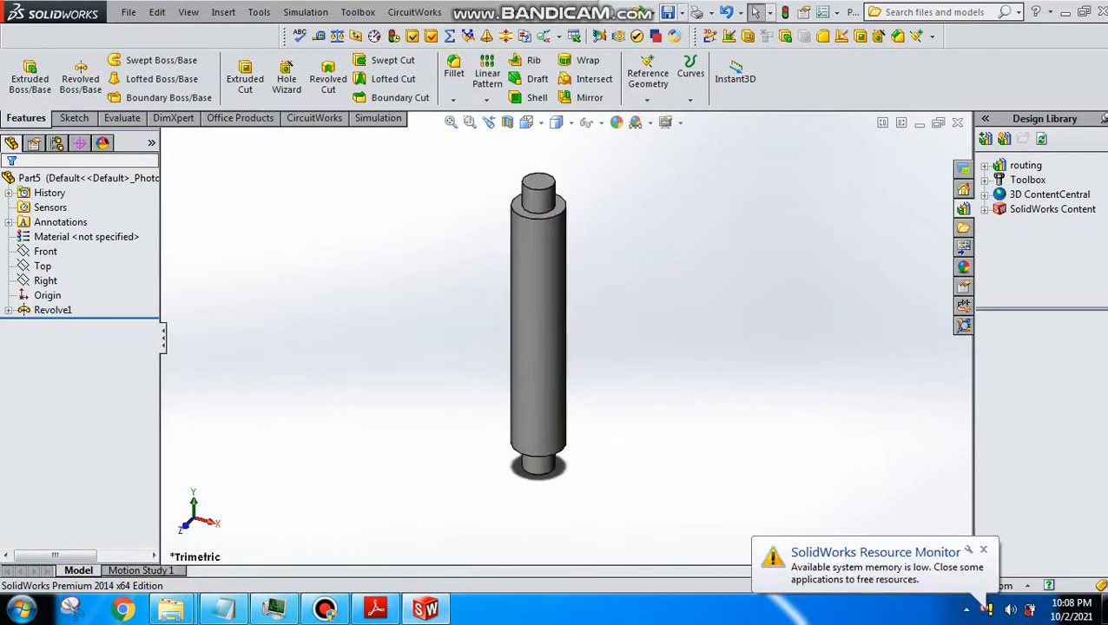
Save the part as "Excercise 10-1_Tutorial 1 Excercises.SLDPRT" in the Alistimalar folder.
{"action": "key", "text": "ctrl+s"}
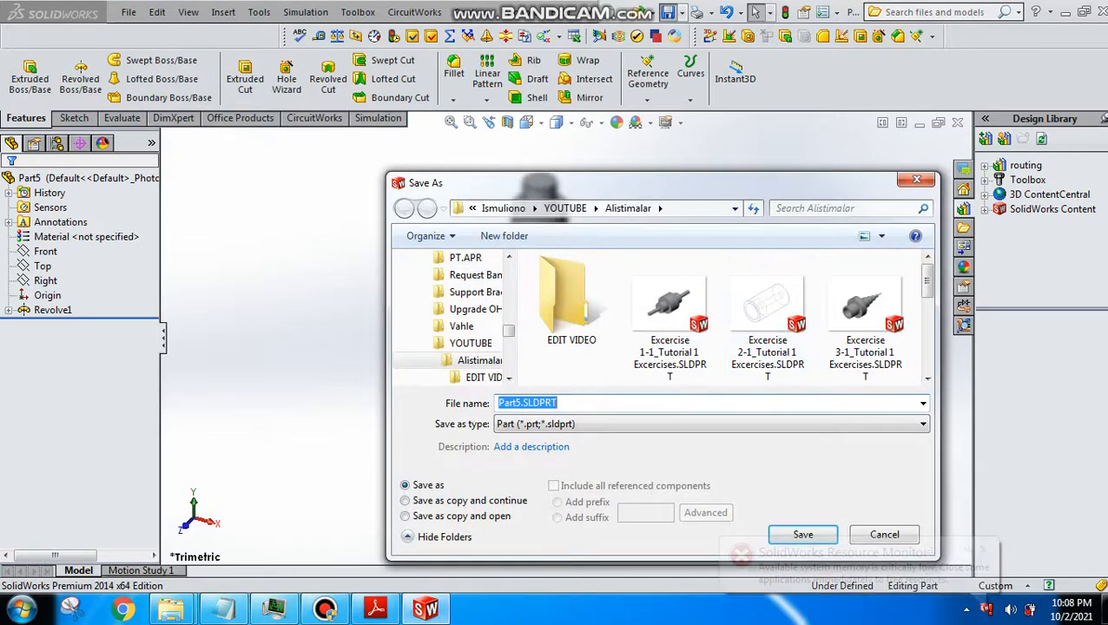
{"action": "type", "text": "e"}
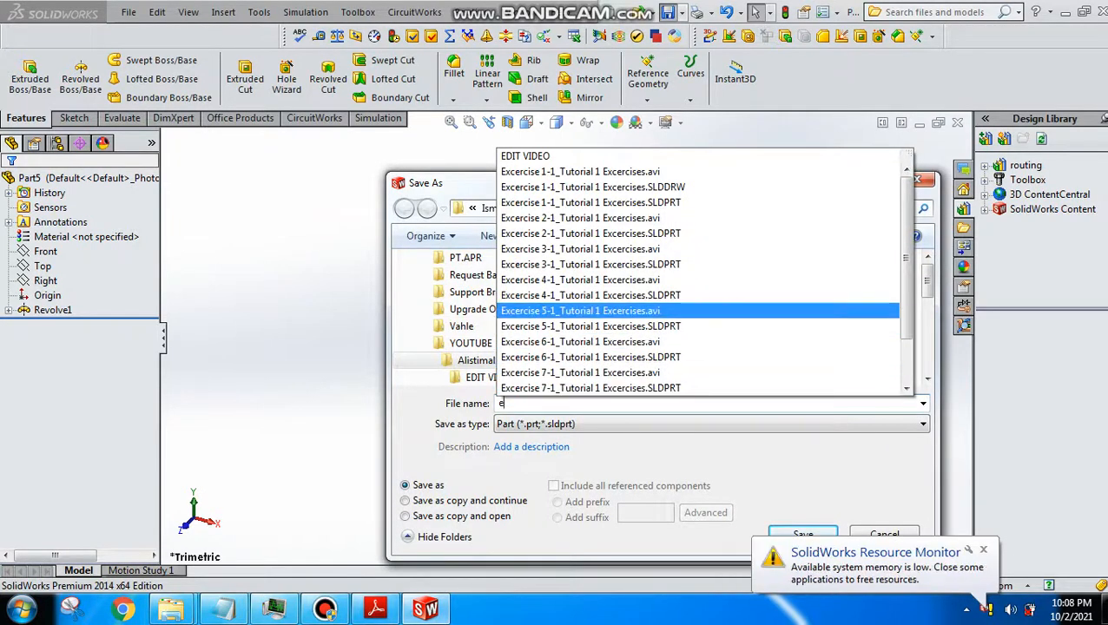
{"action": "left_click_drag", "start_coordinate": [906, 304], "coordinate": [906, 344]}
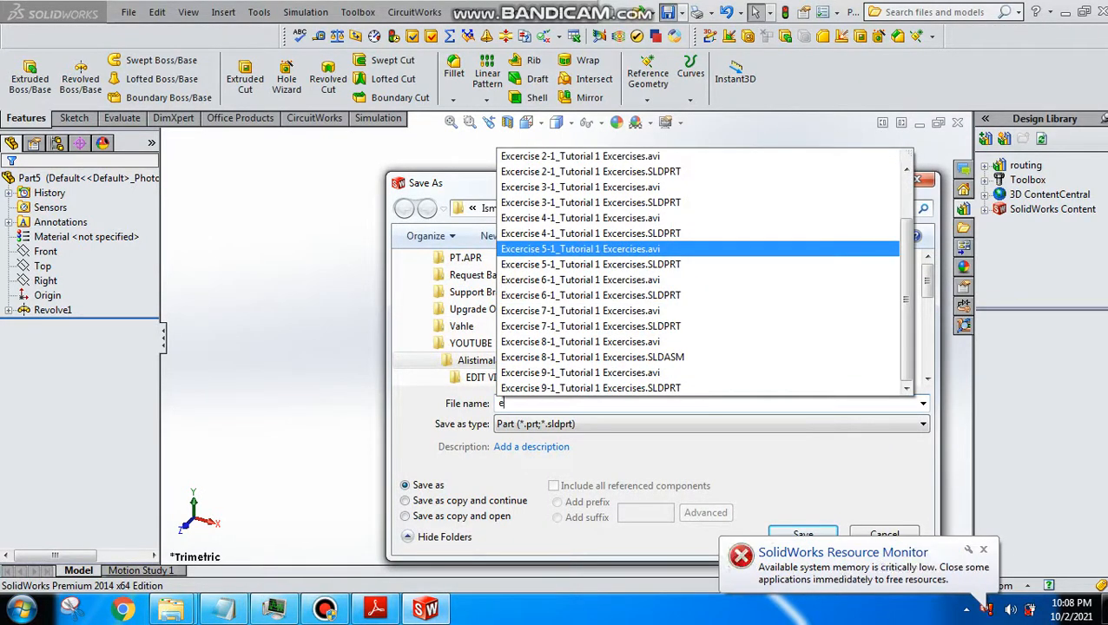
{"action": "key", "text": "Return"}
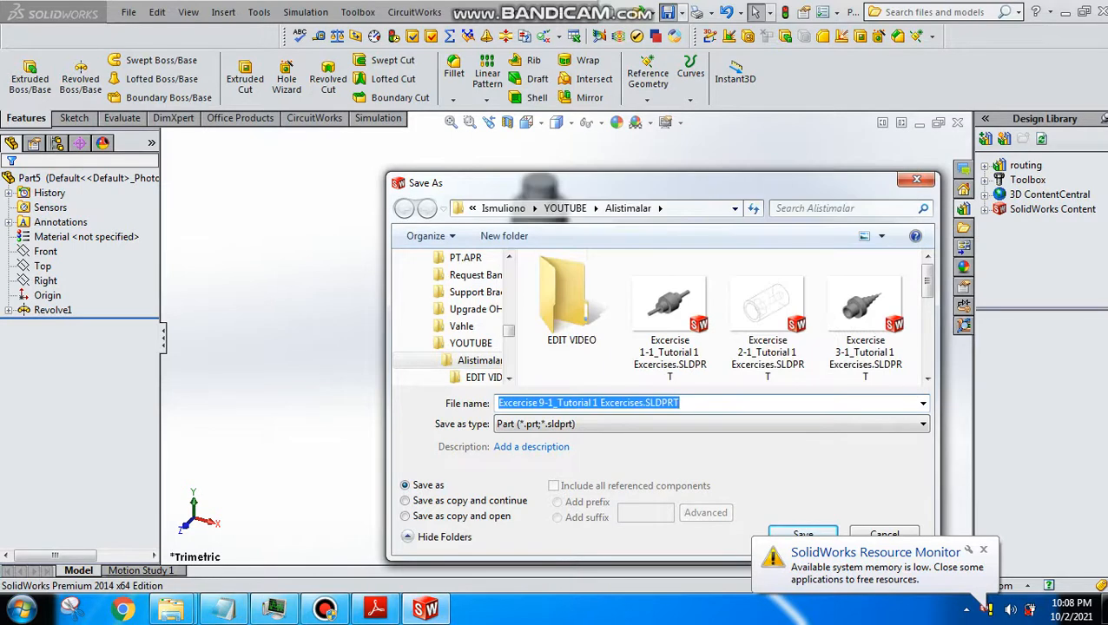
{"action": "left_click", "coordinate": [544, 403]}
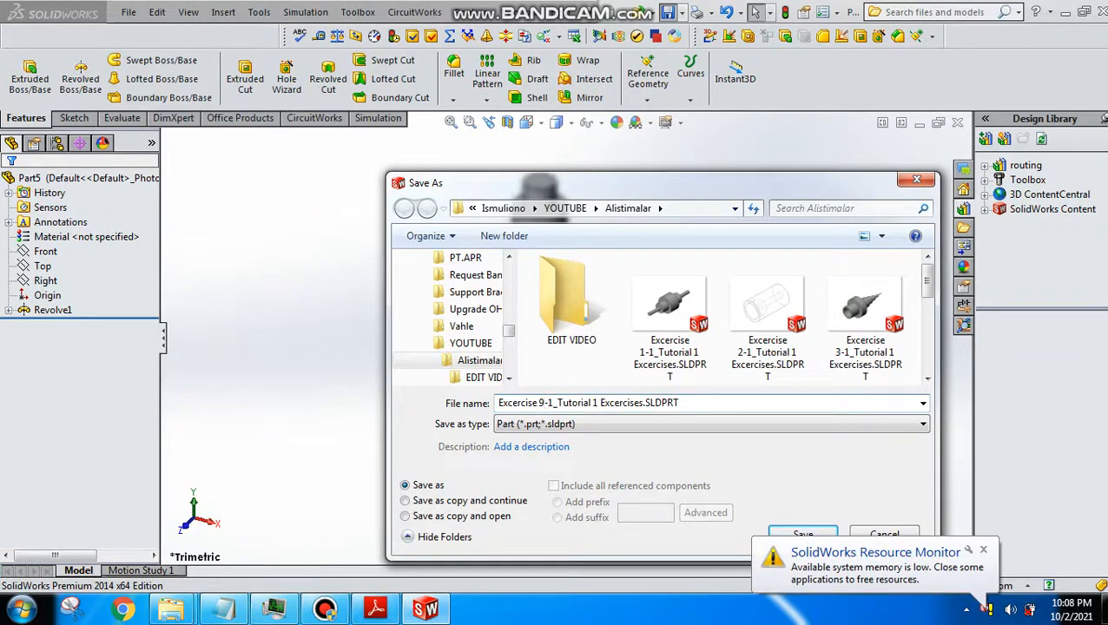
{"action": "key", "text": "BackSpace"}
{"action": "type", "text": "10"}
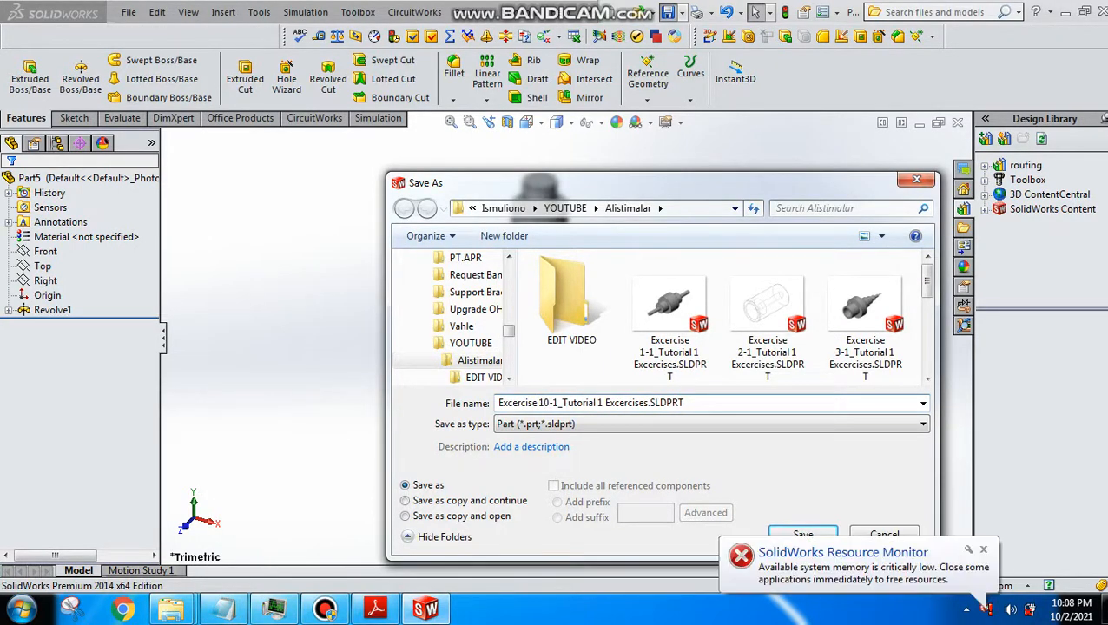
{"action": "key", "text": "Return"}
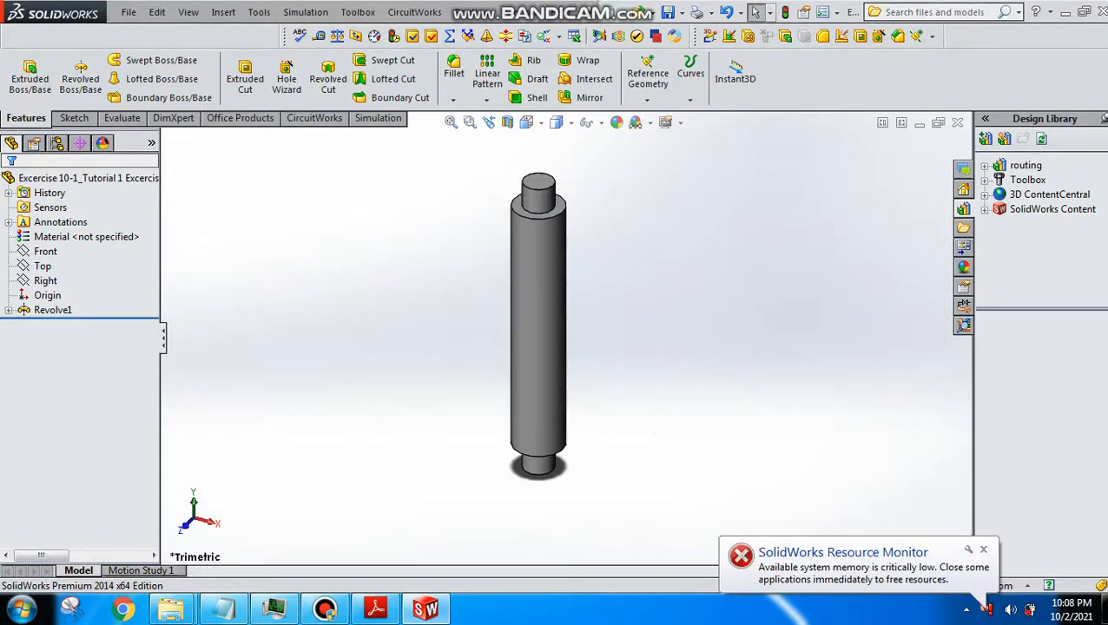
Inspect the finished shaft, close the part document and exit SolidWorks.
{"action": "scroll", "coordinate": [559, 346], "scroll_direction": "up", "scroll_amount": 2}
{"action": "mouse_move", "coordinate": [558, 346]}
{"action": "middle_mouse_down"}
{"action": "mouse_move", "coordinate": [616, 330]}
{"action": "mouse_move", "coordinate": [623, 304]}
{"action": "mouse_move", "coordinate": [566, 340]}
{"action": "middle_mouse_up"}
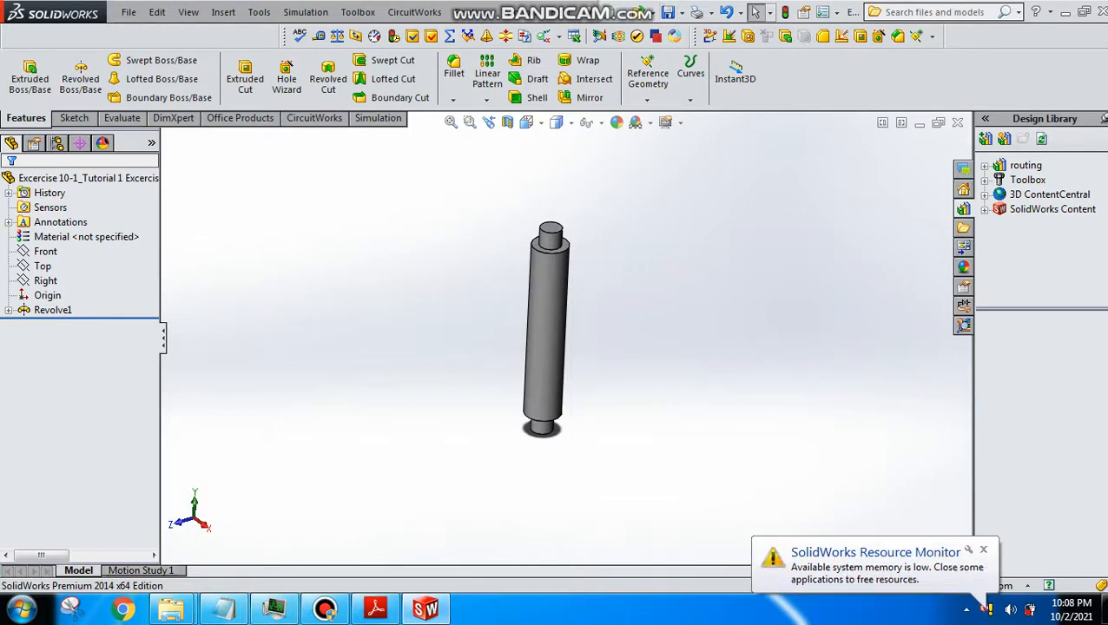
{"action": "left_click", "coordinate": [957, 123]}
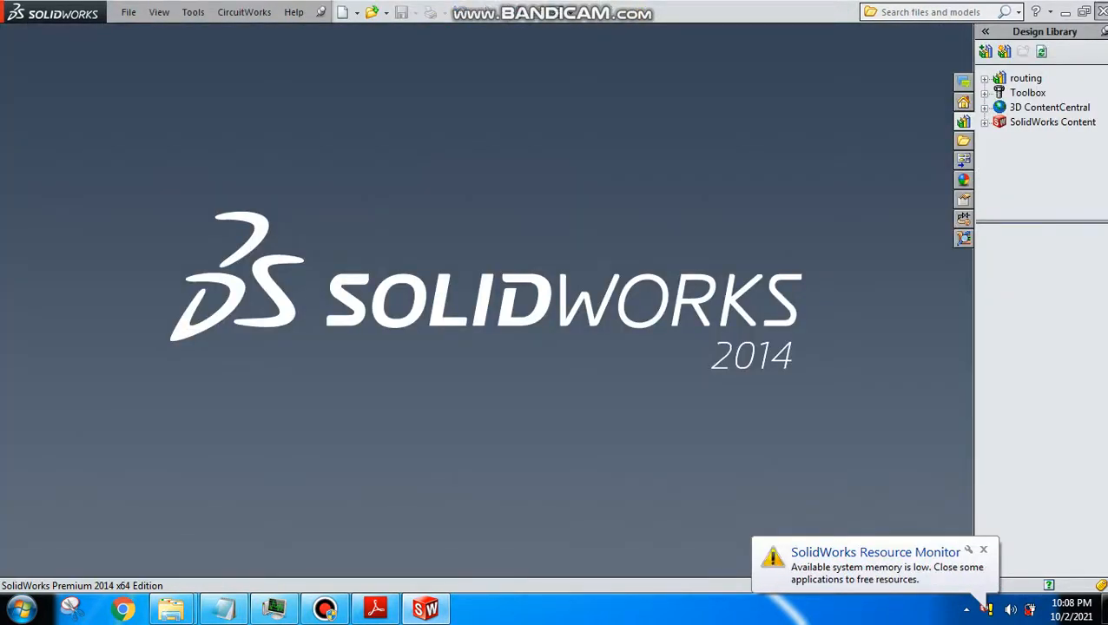
{"action": "left_click", "coordinate": [1103, 12]}
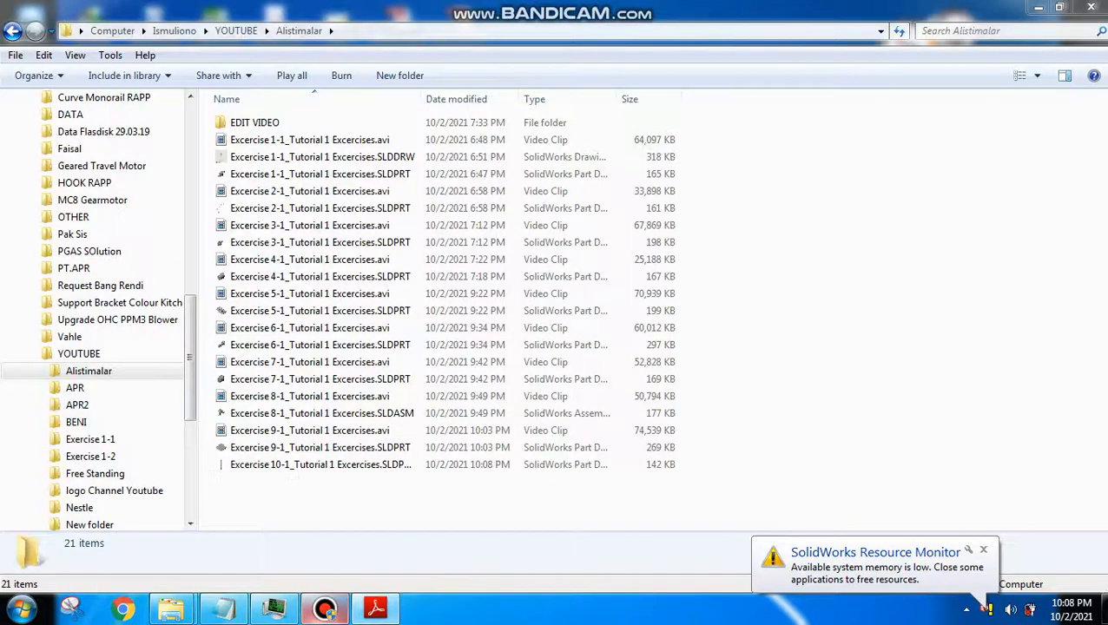